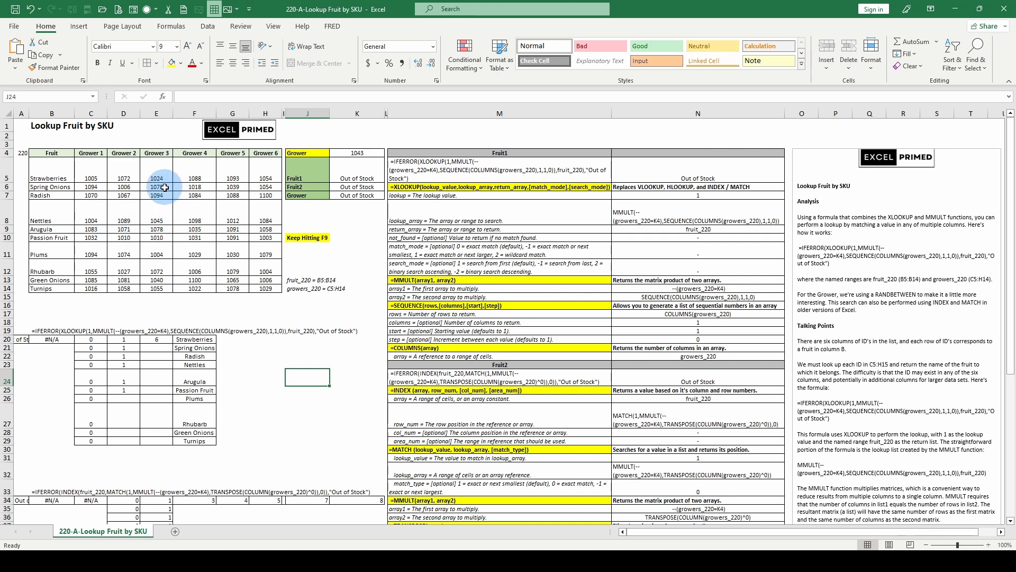
Inspect the lookup_value, lookup_array and return_array arguments of XLOOKUP in the Fruit1 formula in K5
{"action": "left_click", "coordinate": [483, 171]}
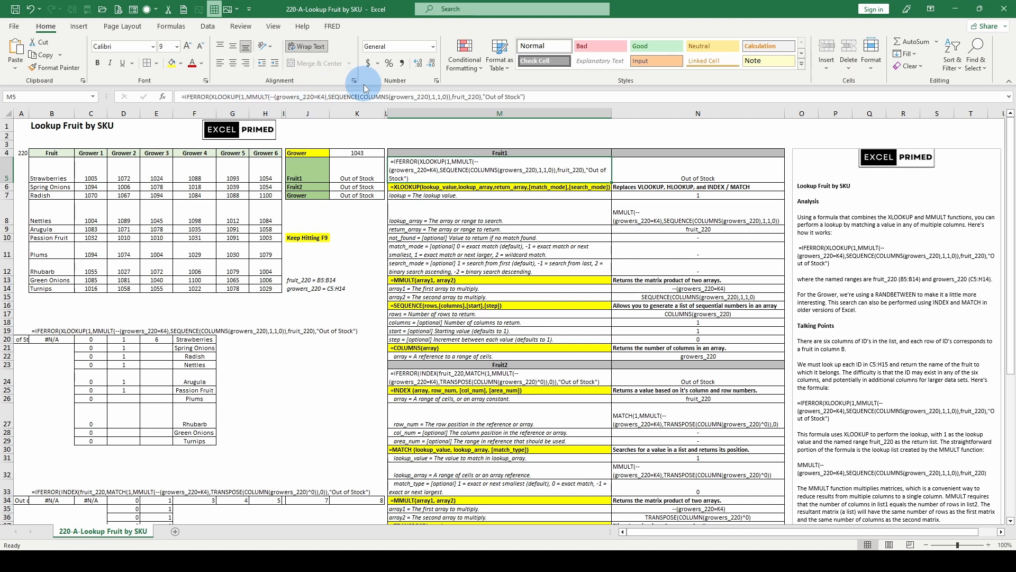
{"action": "left_click", "coordinate": [257, 97]}
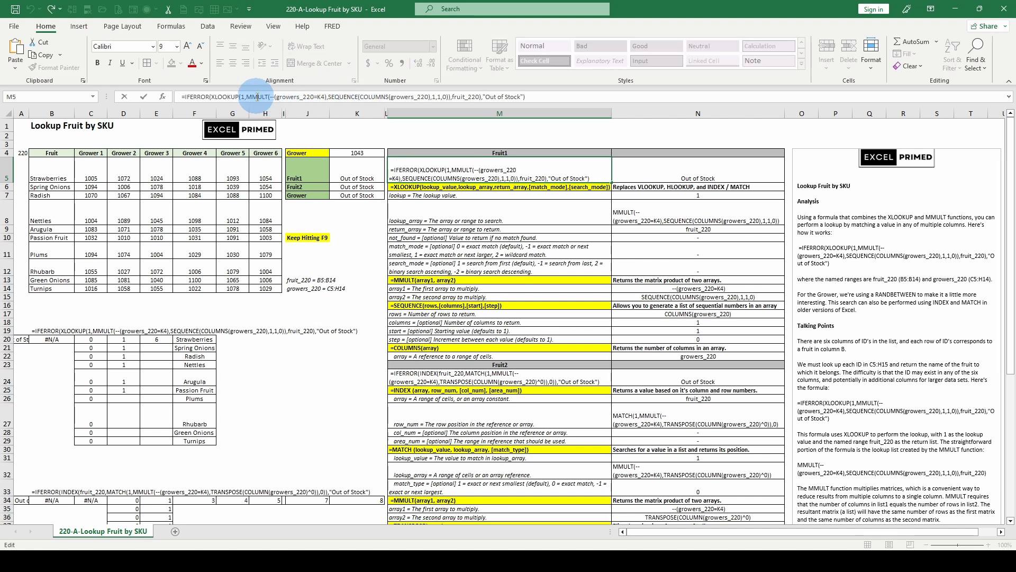
{"action": "left_click", "coordinate": [344, 170]}
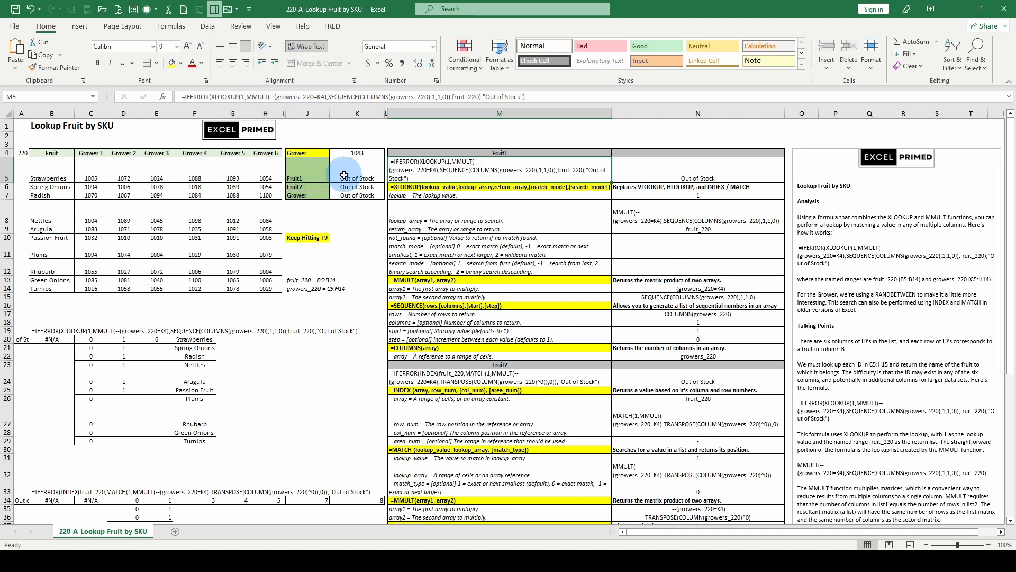
{"action": "left_click", "coordinate": [240, 97]}
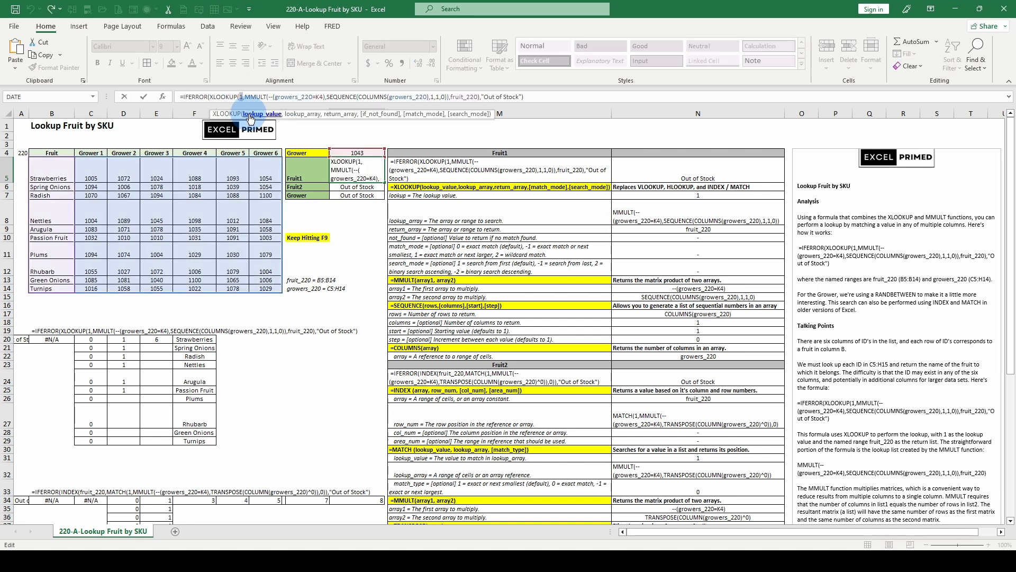
{"action": "left_click", "coordinate": [298, 114]}
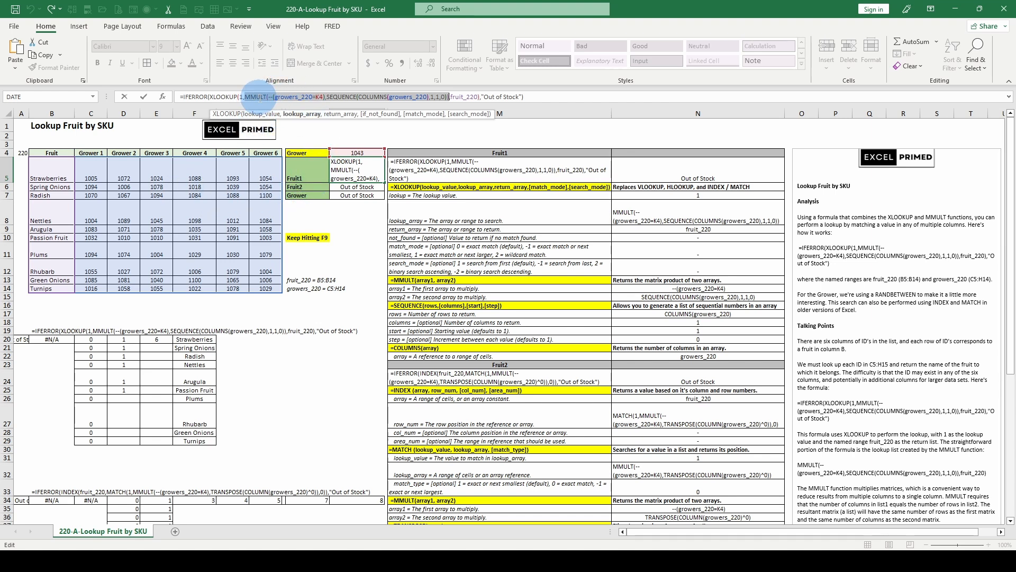
{"action": "left_click", "coordinate": [300, 104]}
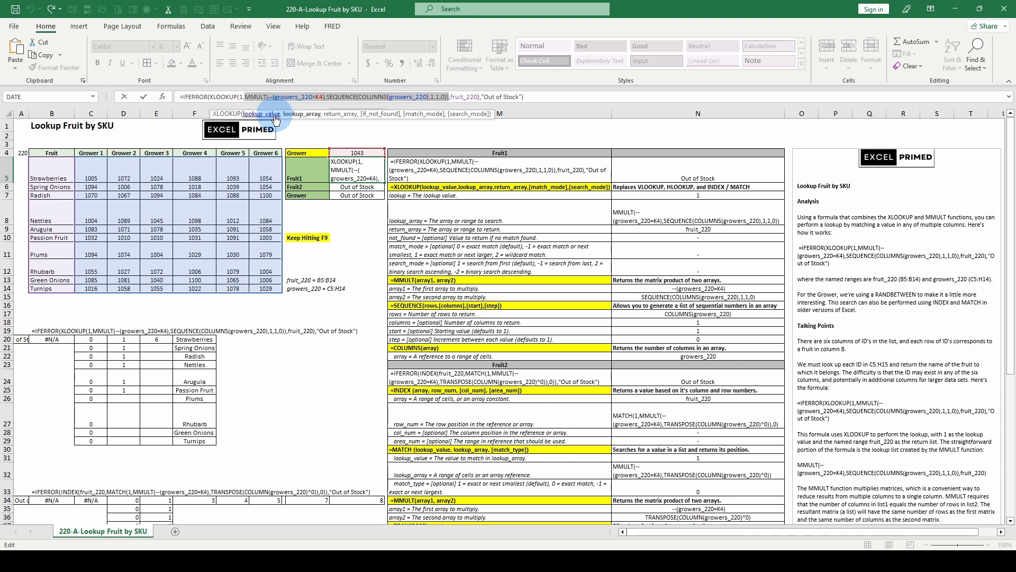
{"action": "left_click", "coordinate": [337, 114]}
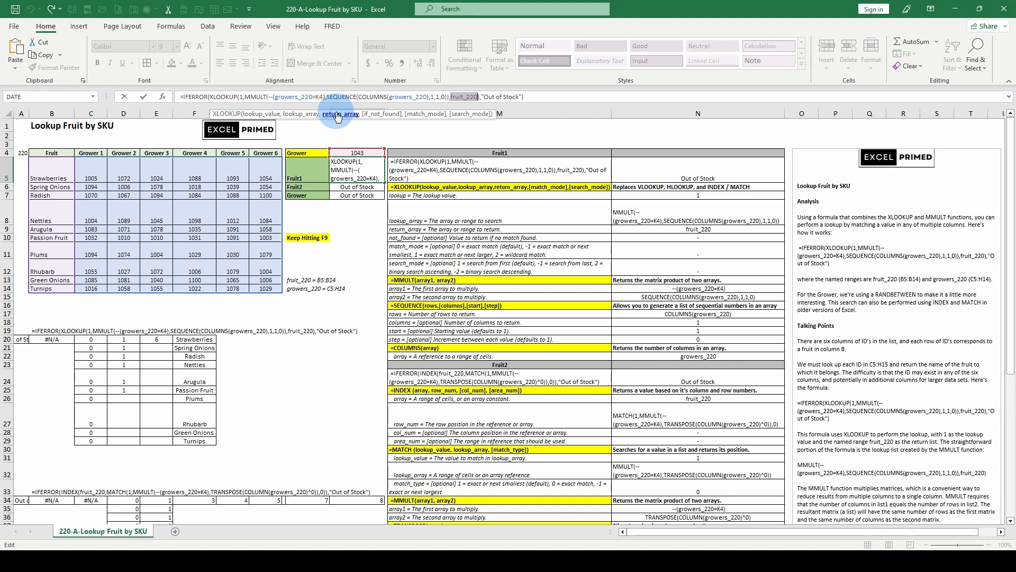
{"action": "left_click", "coordinate": [301, 114]}
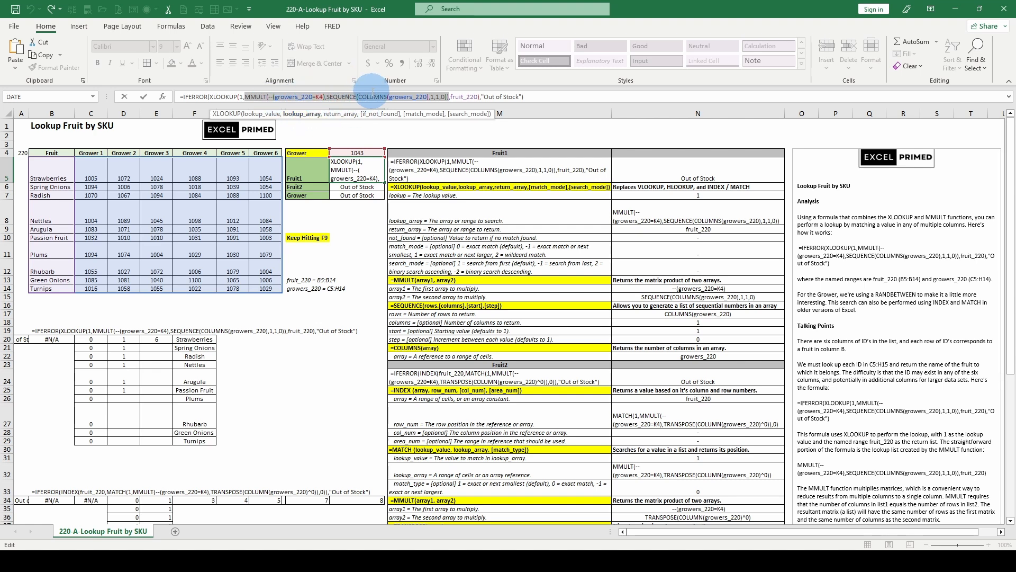
Examine the array1 and array2 arguments of the MMULT function inside the K5 formula
{"action": "left_click", "coordinate": [286, 96]}
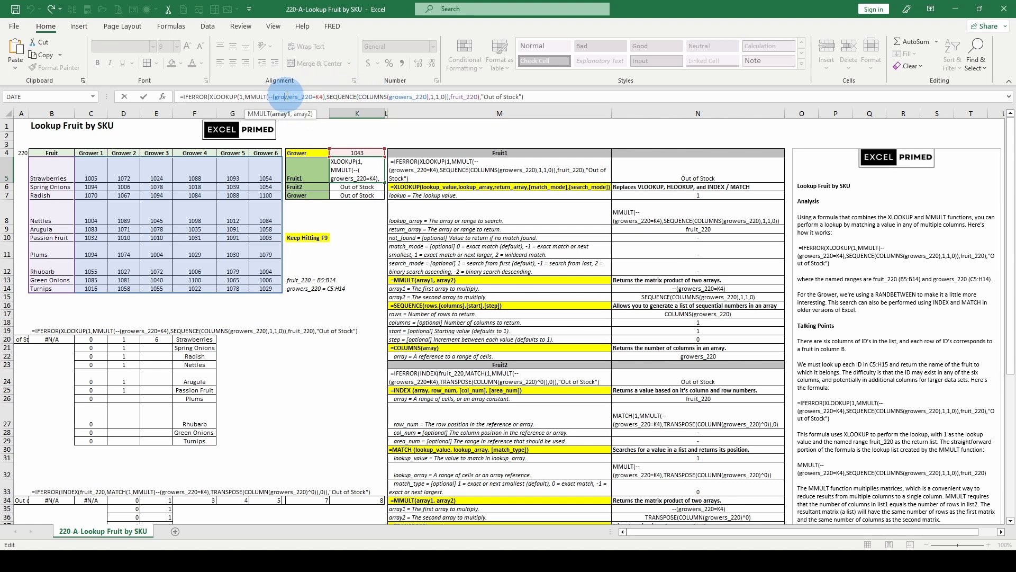
{"action": "left_click", "coordinate": [303, 114]}
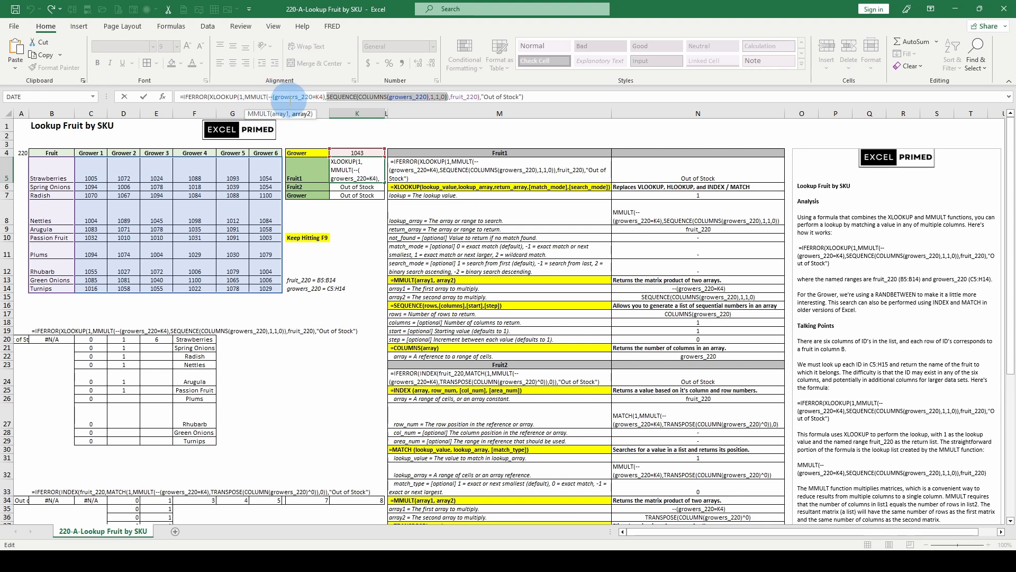
{"action": "left_click", "coordinate": [282, 114]}
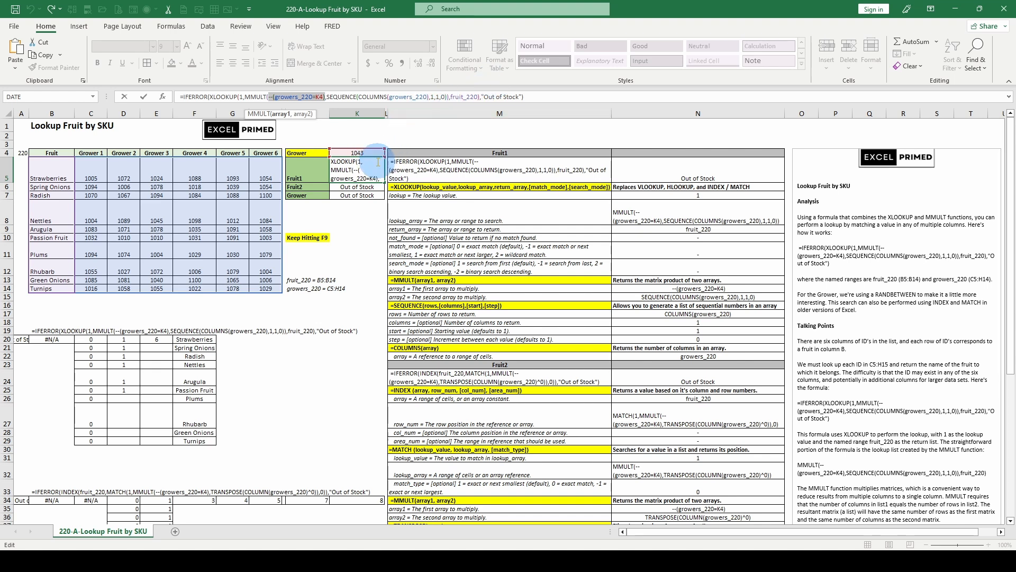
{"action": "key", "text": "Escape"}
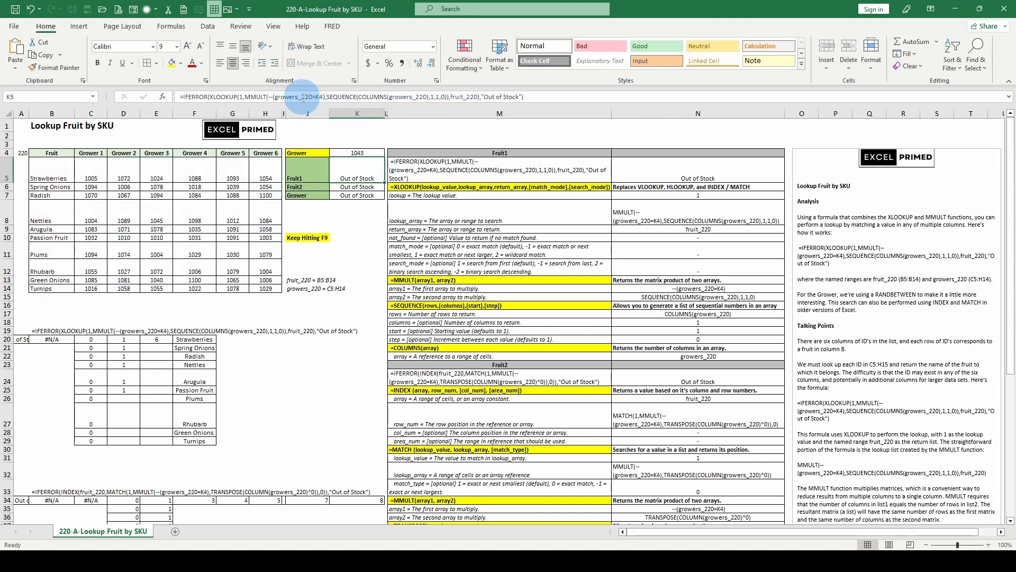
{"action": "left_click", "coordinate": [301, 98]}
{"action": "left_click", "coordinate": [282, 115]}
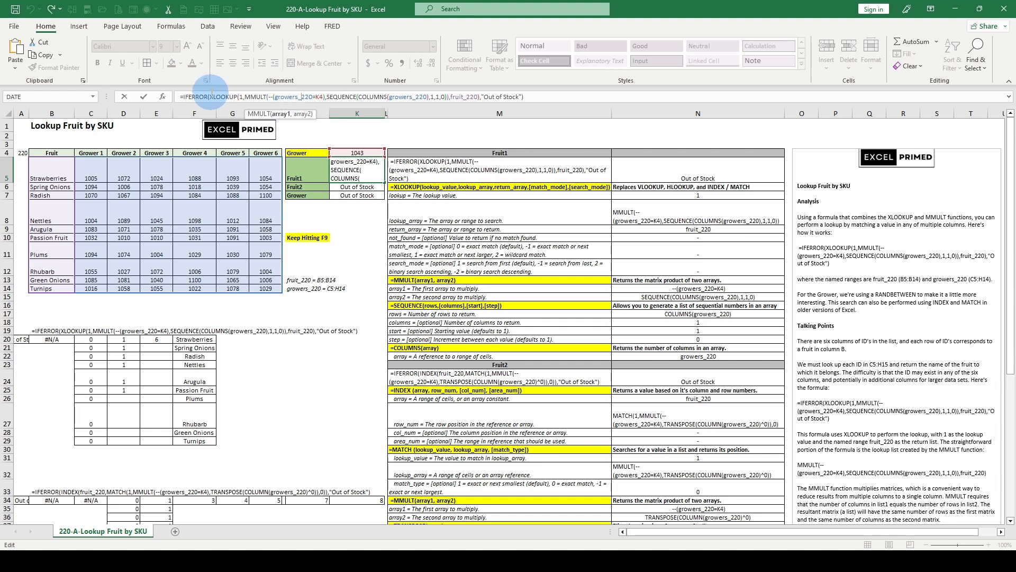
{"action": "left_click", "coordinate": [310, 114]}
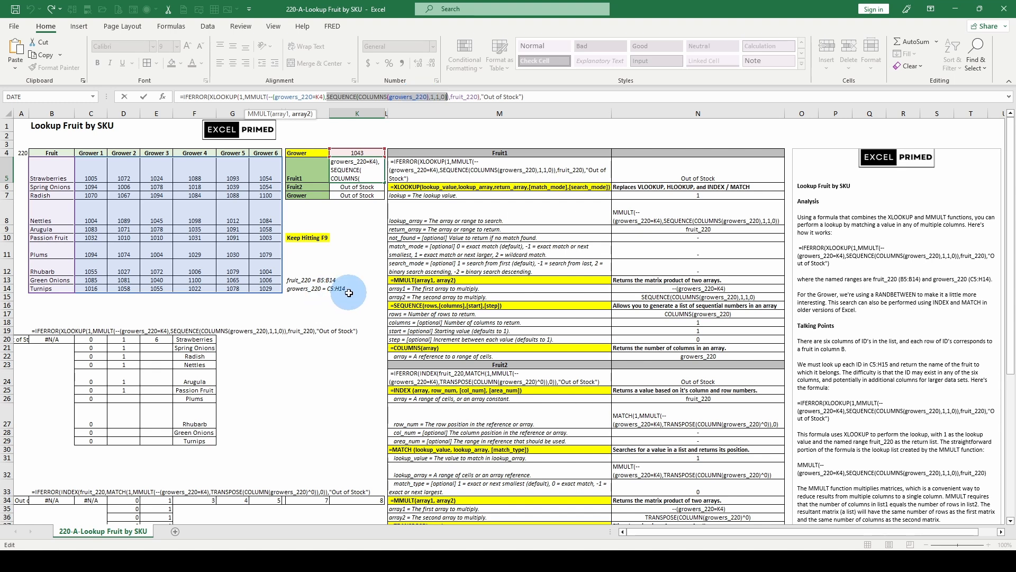
Review the COLUMNS array and the rows, columns, start and step arguments of SEQUENCE in the K5 formula
{"action": "left_click", "coordinate": [404, 117]}
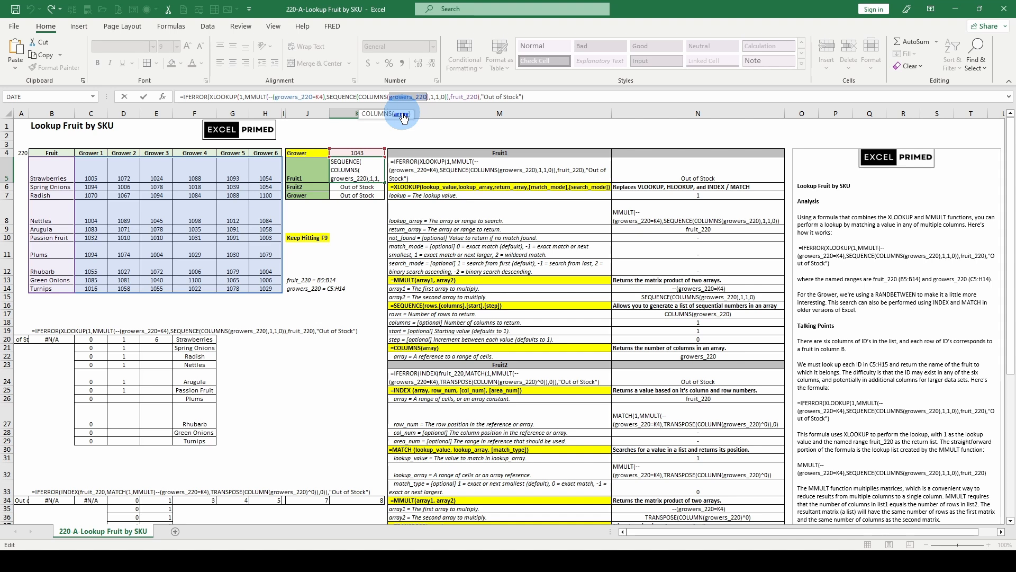
{"action": "left_click", "coordinate": [366, 96]}
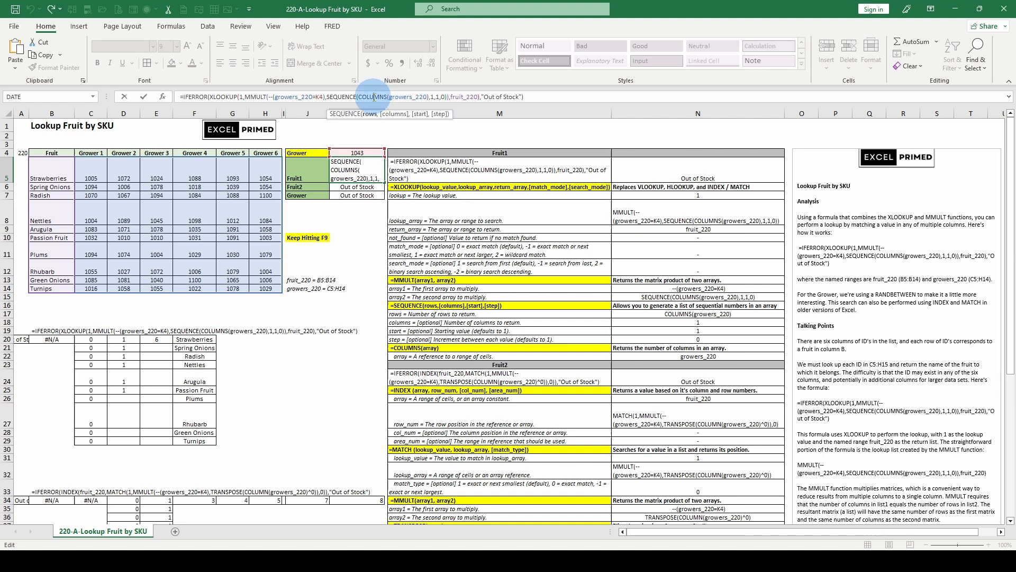
{"action": "left_click", "coordinate": [369, 114]}
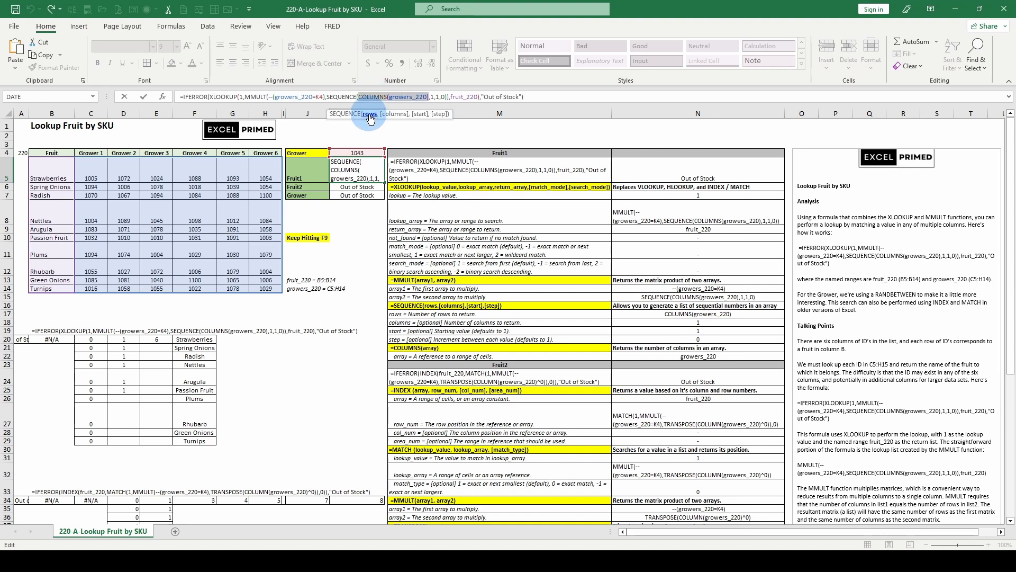
{"action": "left_click", "coordinate": [392, 114]}
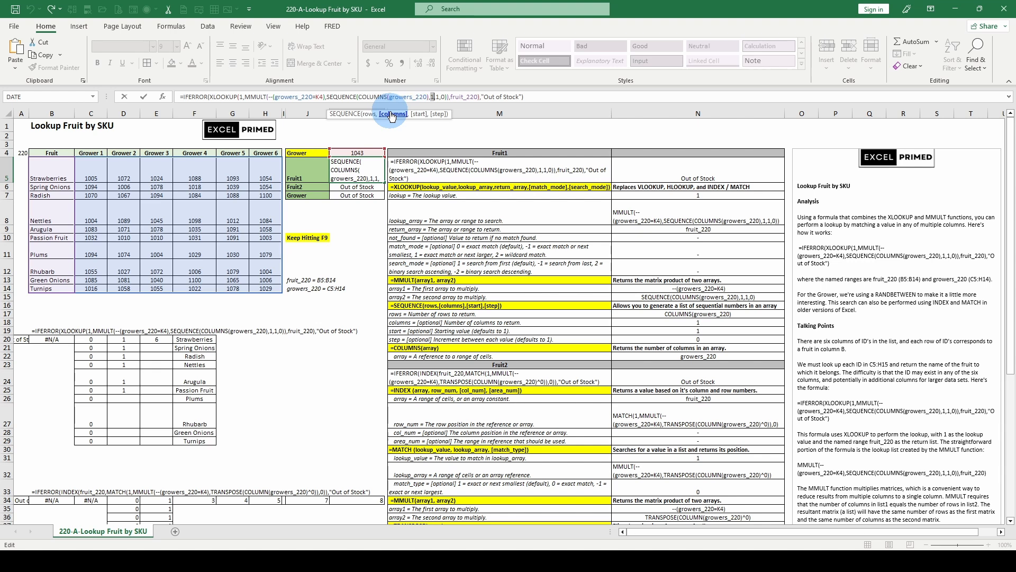
{"action": "left_click", "coordinate": [420, 114]}
{"action": "left_click", "coordinate": [440, 114]}
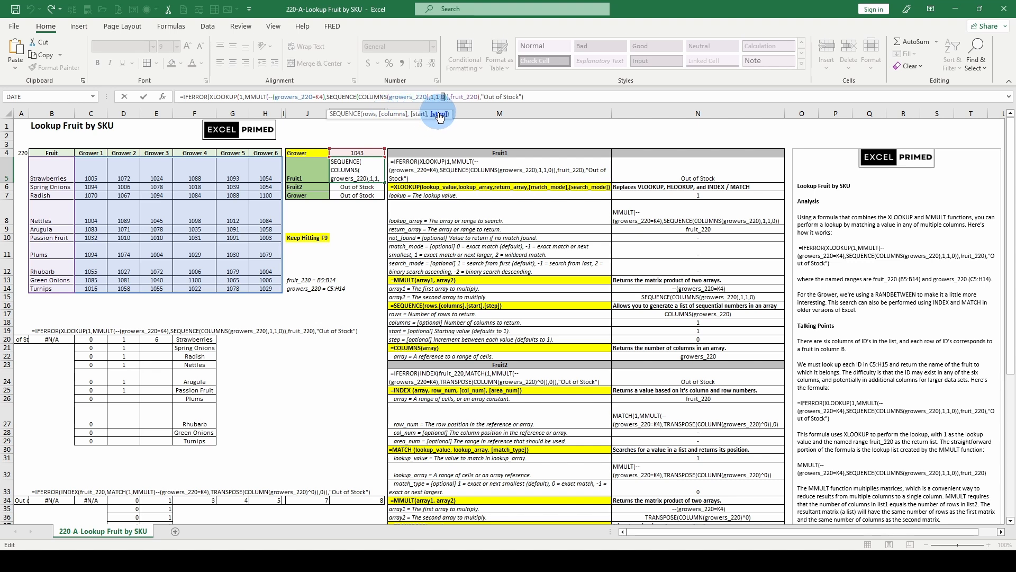
Evaluate SEQUENCE's rows argument, COLUMNS(growers_220), within the K5 formula, discard the evaluation, and check the range COLUMNS references
{"action": "left_click", "coordinate": [370, 114]}
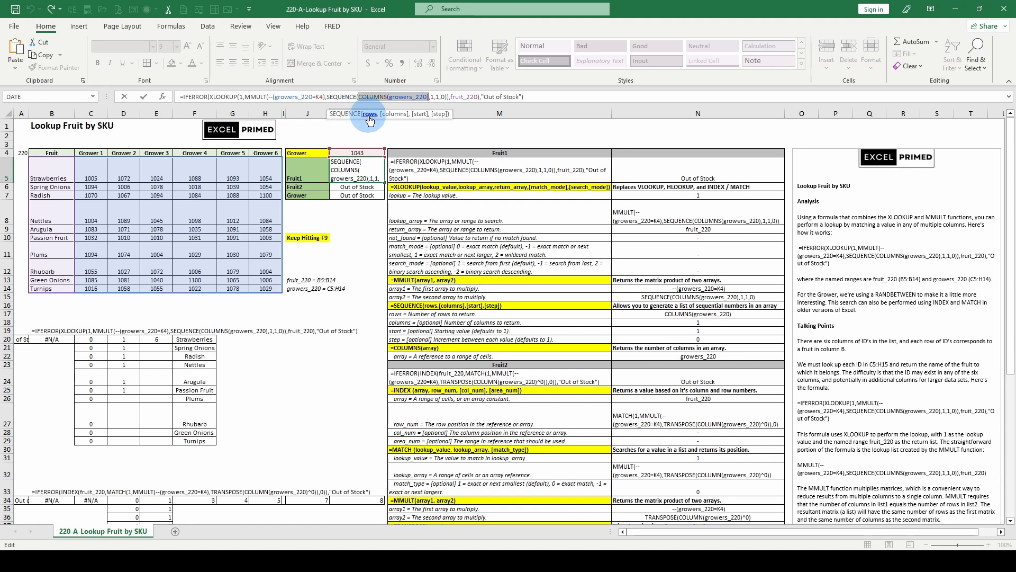
{"action": "key", "text": "F9"}
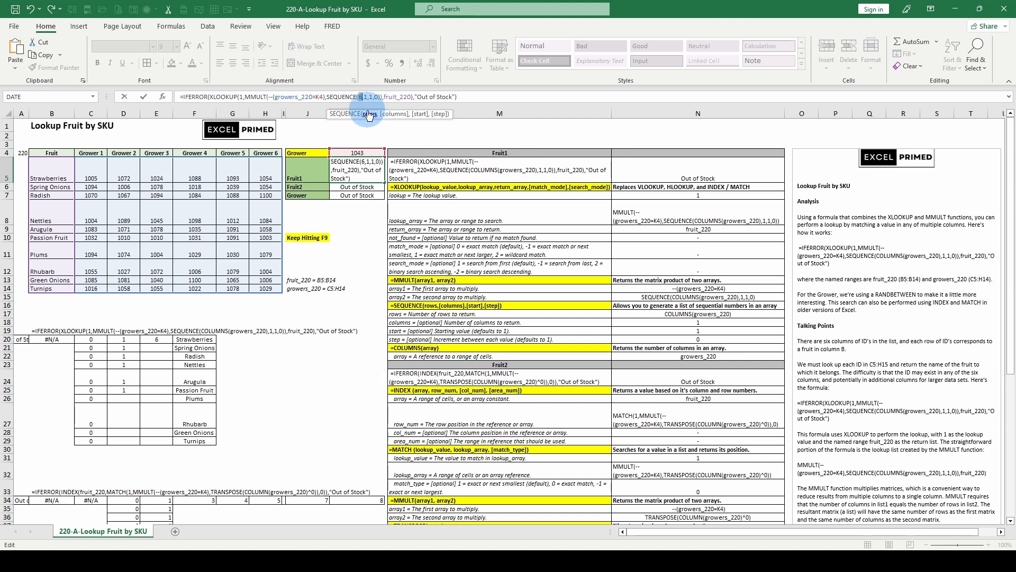
{"action": "key", "text": "Escape"}
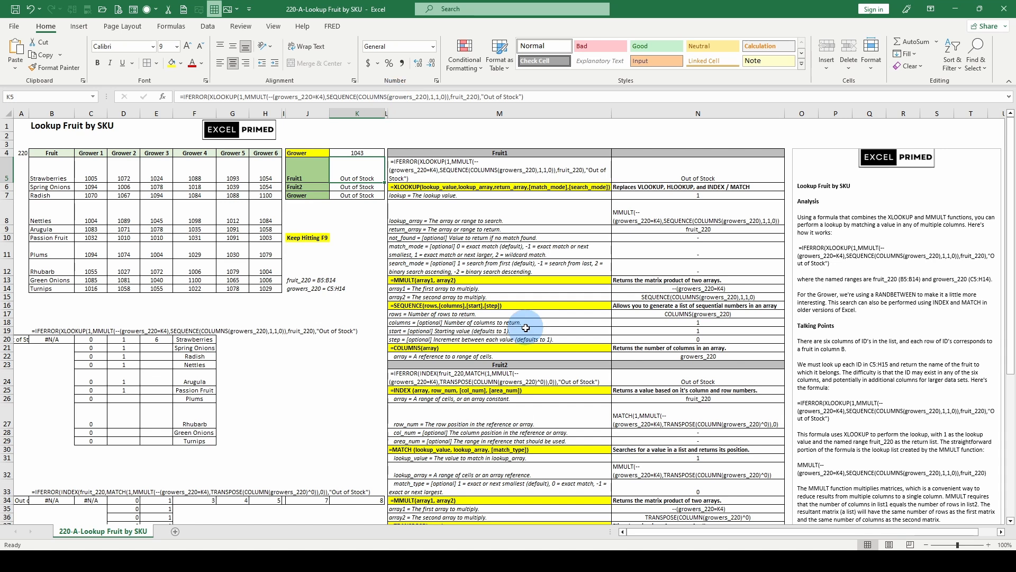
{"action": "left_click", "coordinate": [403, 97]}
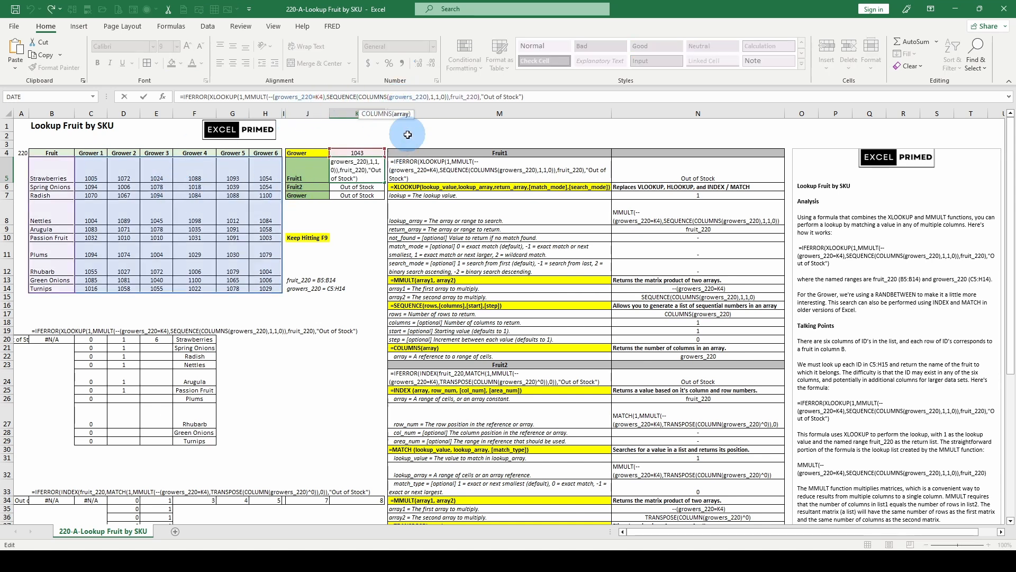
{"action": "key", "text": "Escape"}
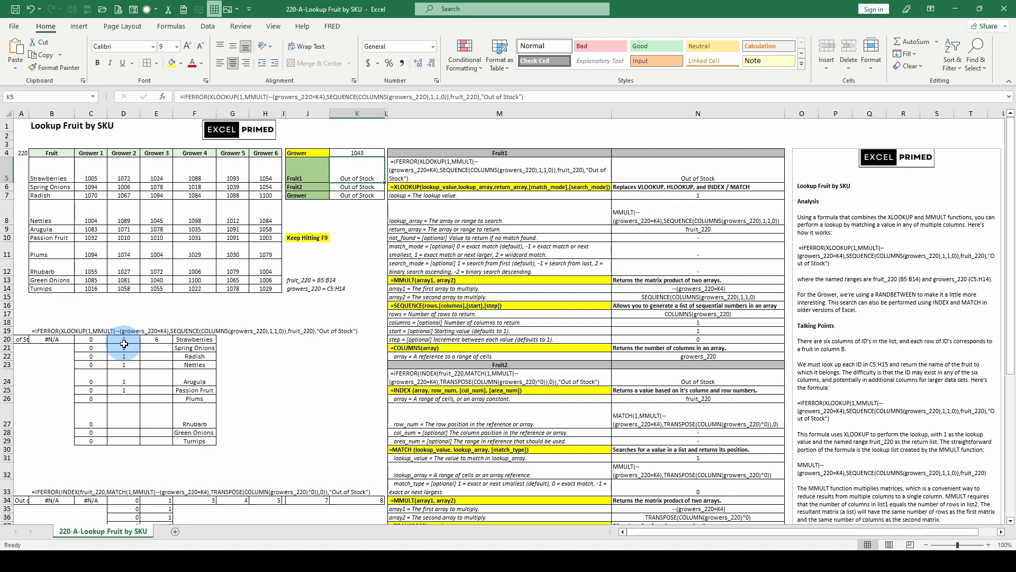
Check the fruit_220 breakdown formula in F20 and the range referenced by the COLUMNS formula in E20
{"action": "left_click", "coordinate": [190, 337]}
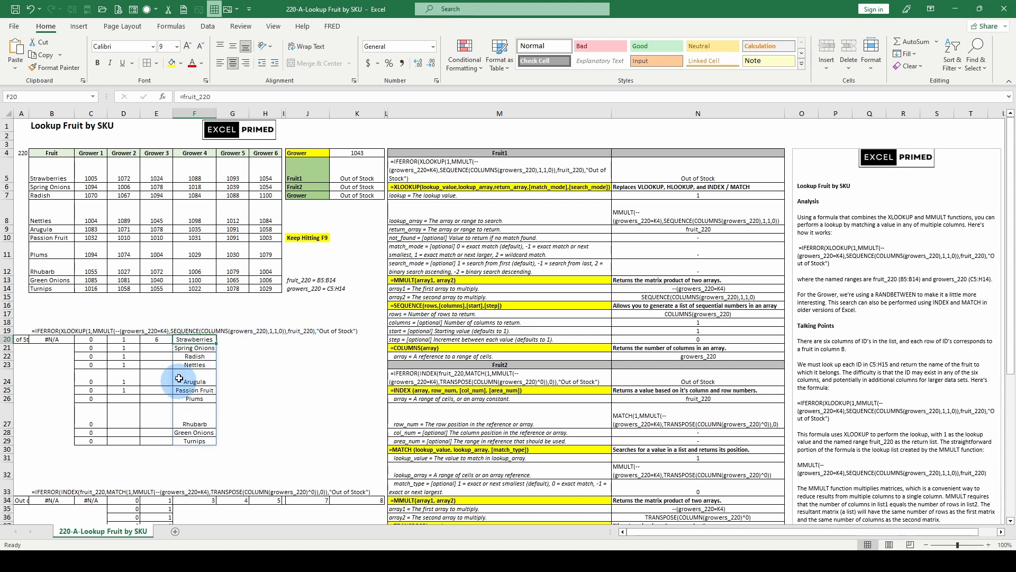
{"action": "left_click", "coordinate": [153, 337]}
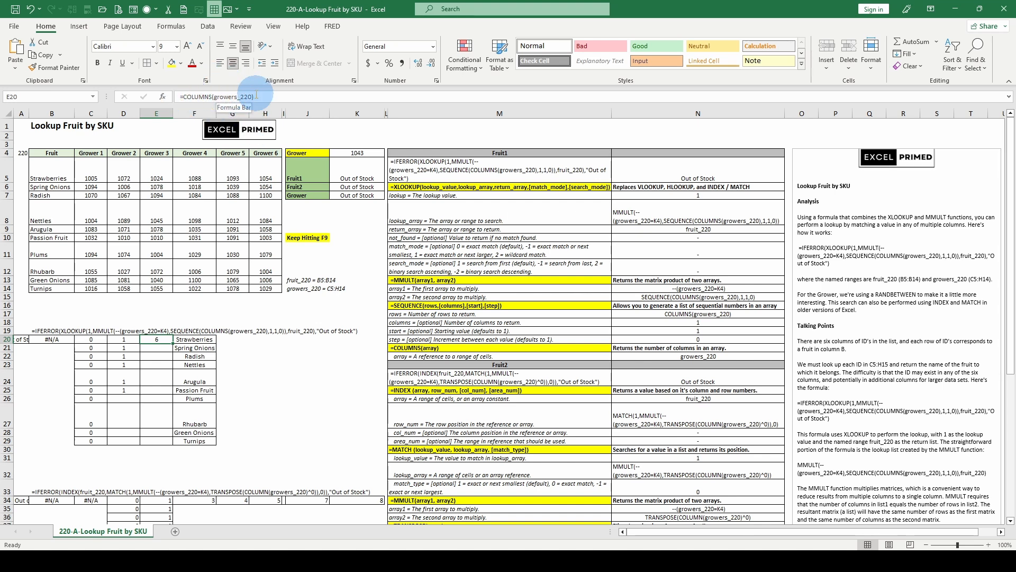
{"action": "left_click", "coordinate": [226, 97]}
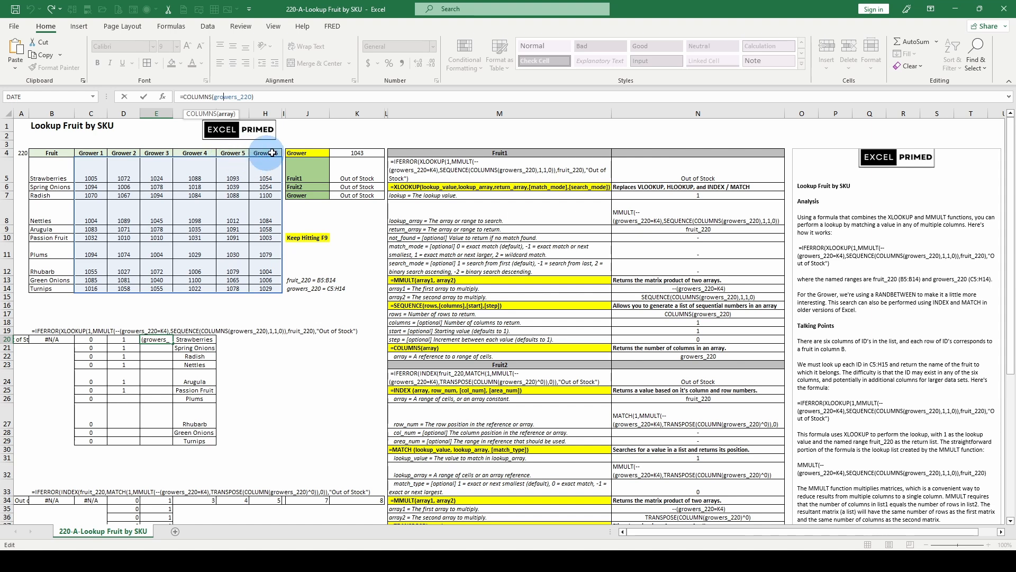
{"action": "key", "text": "Return"}
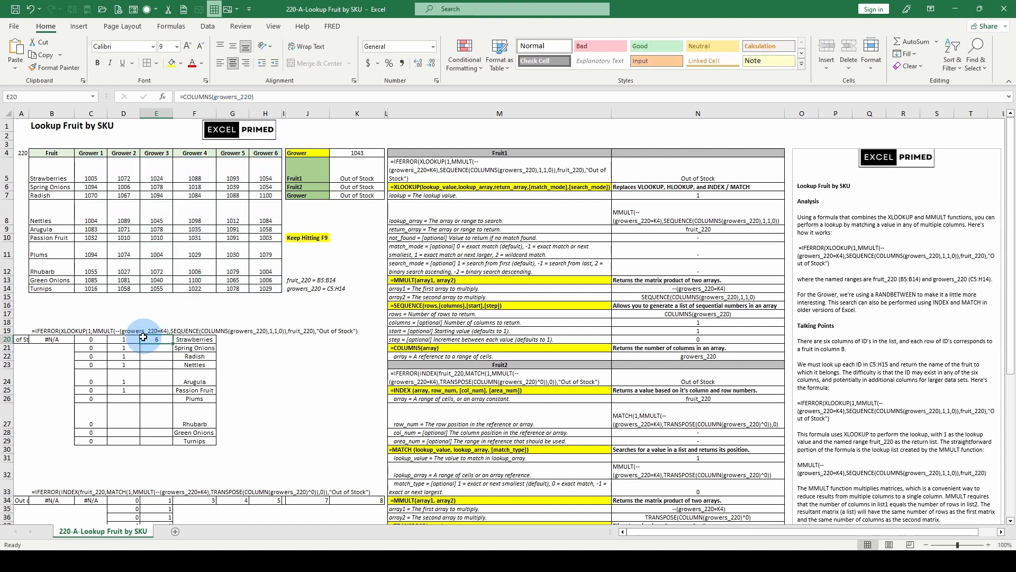
Examine the SEQUENCE formula in D20, going through its COLUMNS array and its rows, columns, start and step arguments
{"action": "left_click", "coordinate": [132, 339]}
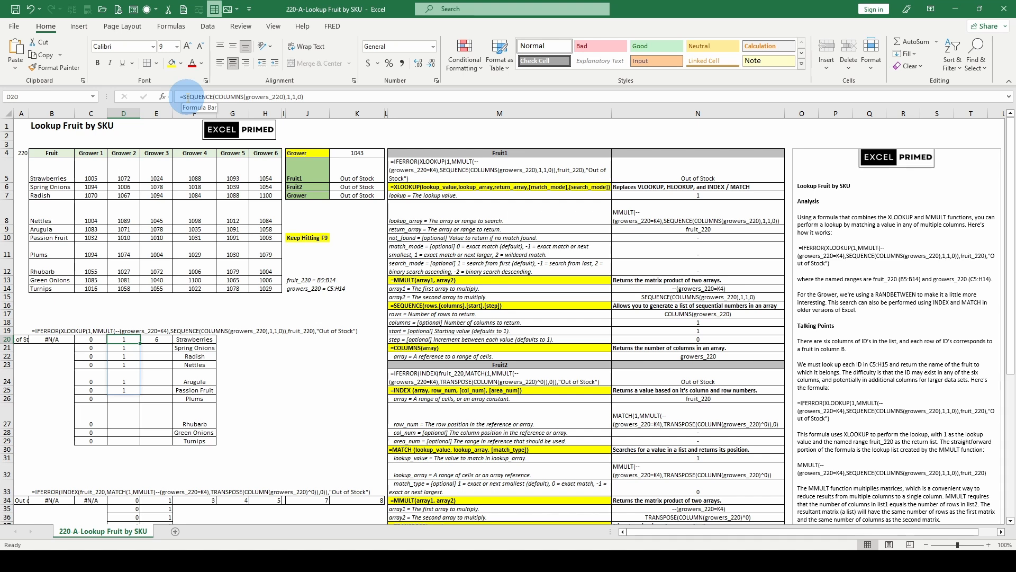
{"action": "left_click", "coordinate": [255, 97]}
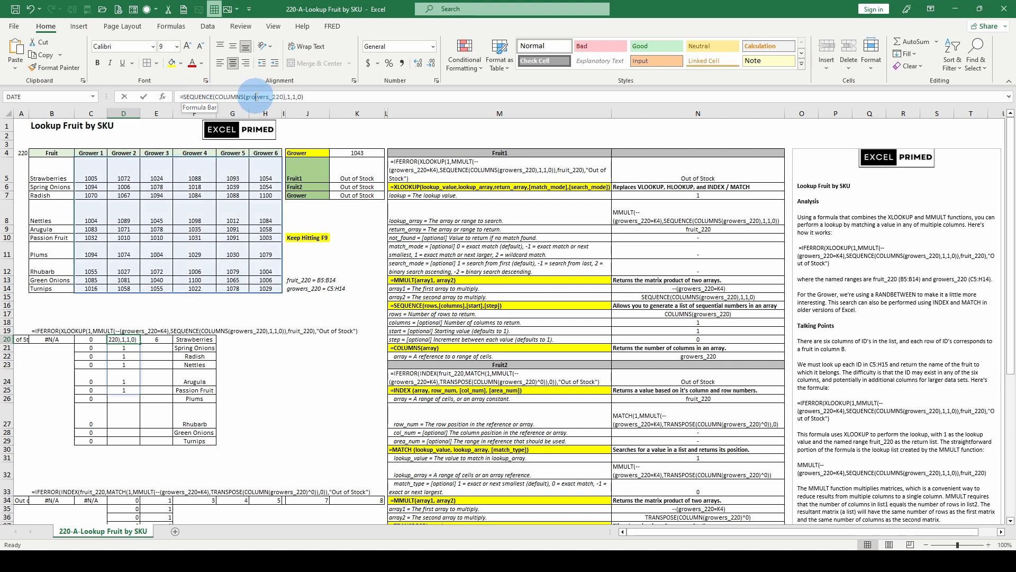
{"action": "left_click", "coordinate": [257, 116]}
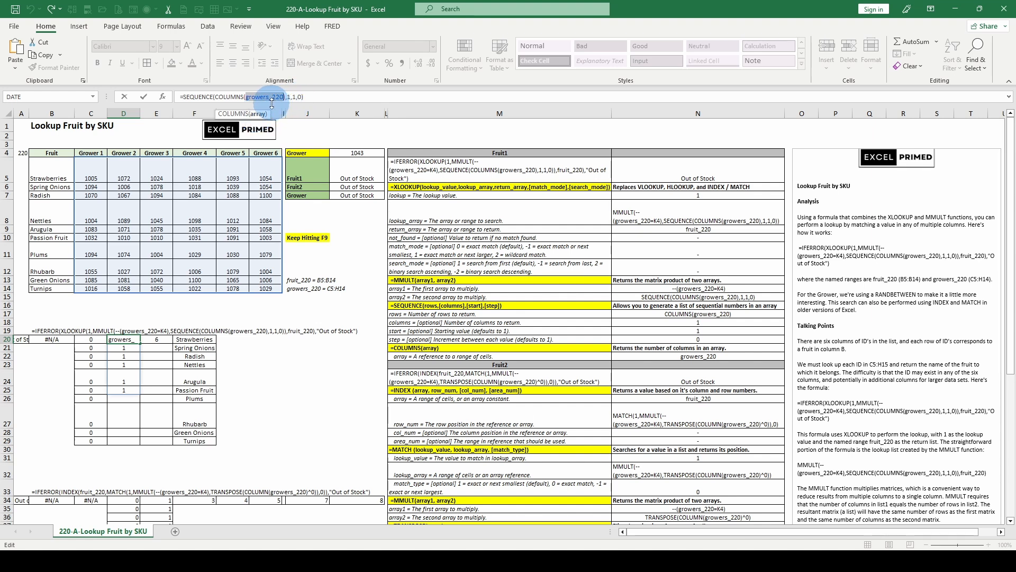
{"action": "left_click", "coordinate": [222, 96]}
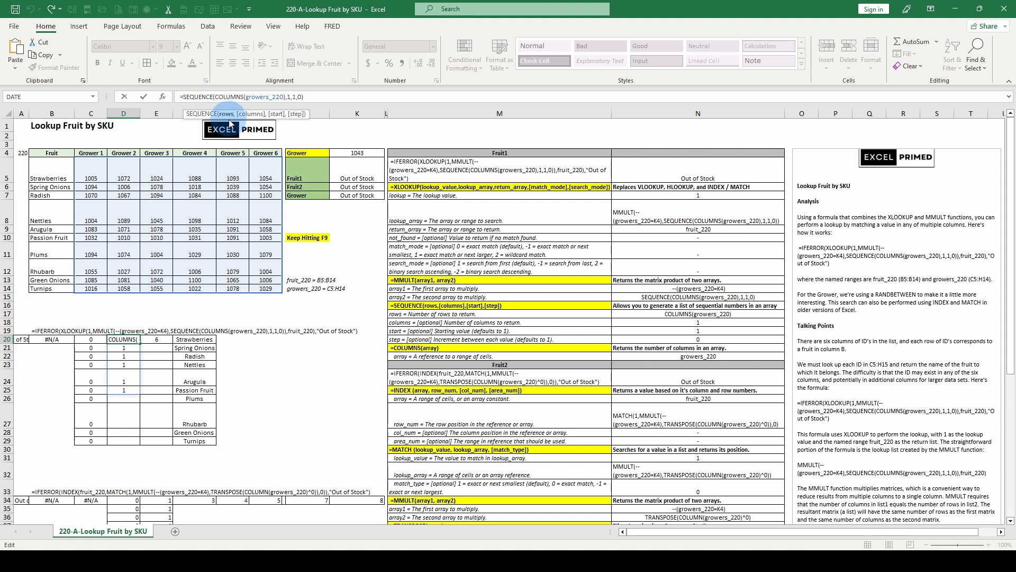
{"action": "left_click", "coordinate": [228, 116]}
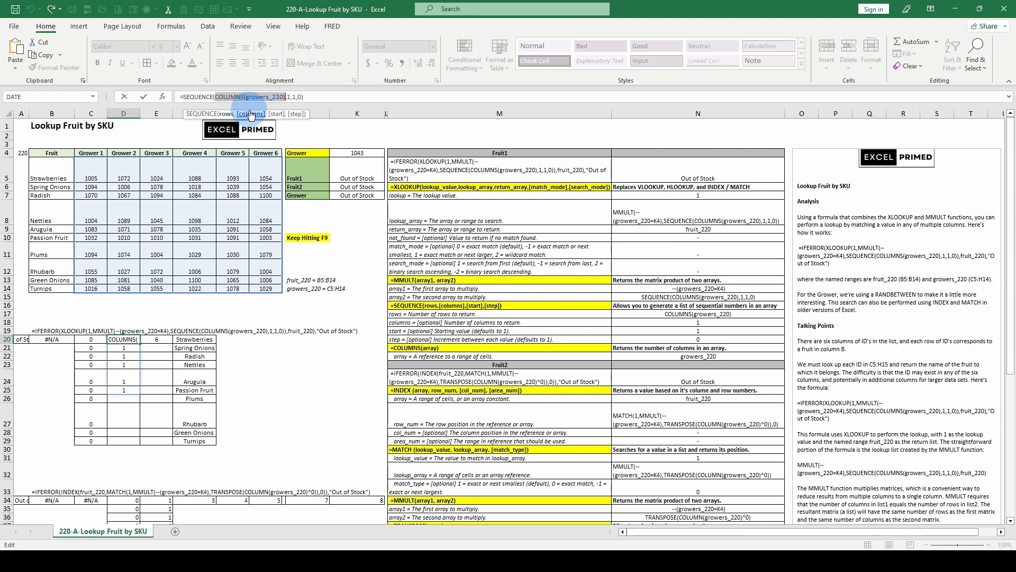
{"action": "left_click", "coordinate": [251, 114]}
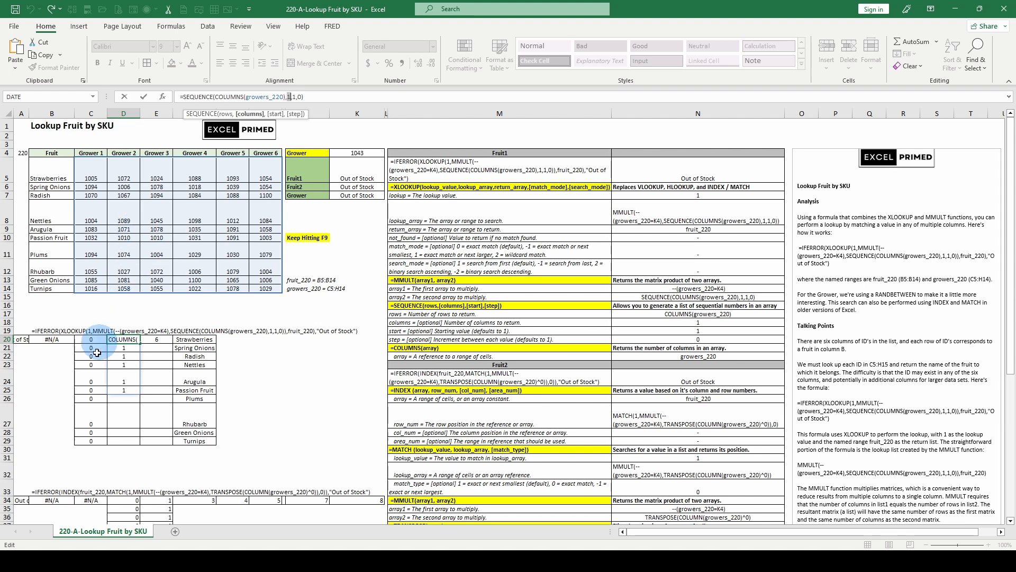
{"action": "left_click", "coordinate": [273, 115]}
{"action": "left_click", "coordinate": [291, 115]}
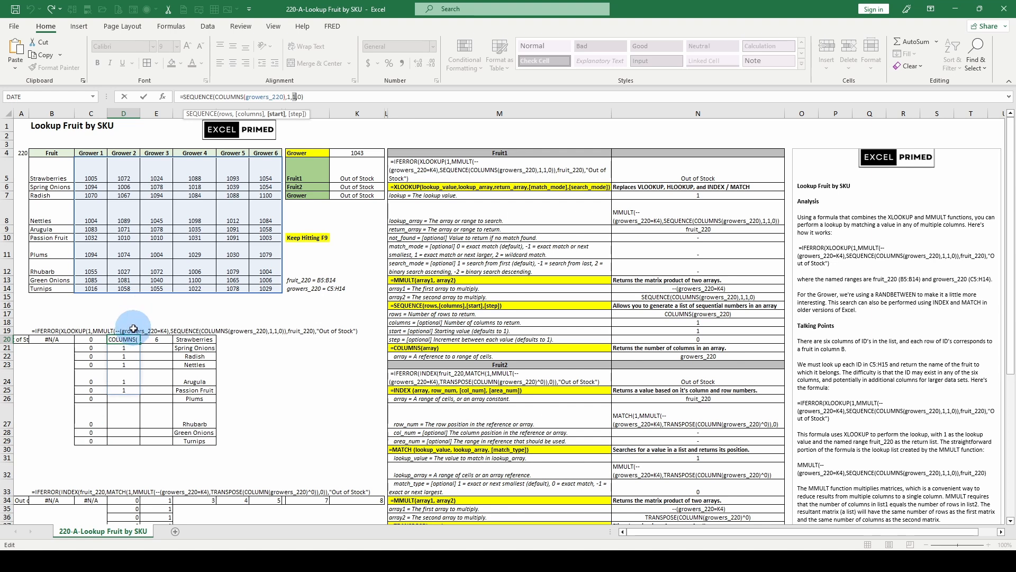
Evaluate both MMULT arguments in C20, the SEQUENCE array and --(growers_220=K4), then discard the evaluations
{"action": "key", "text": "Escape"}
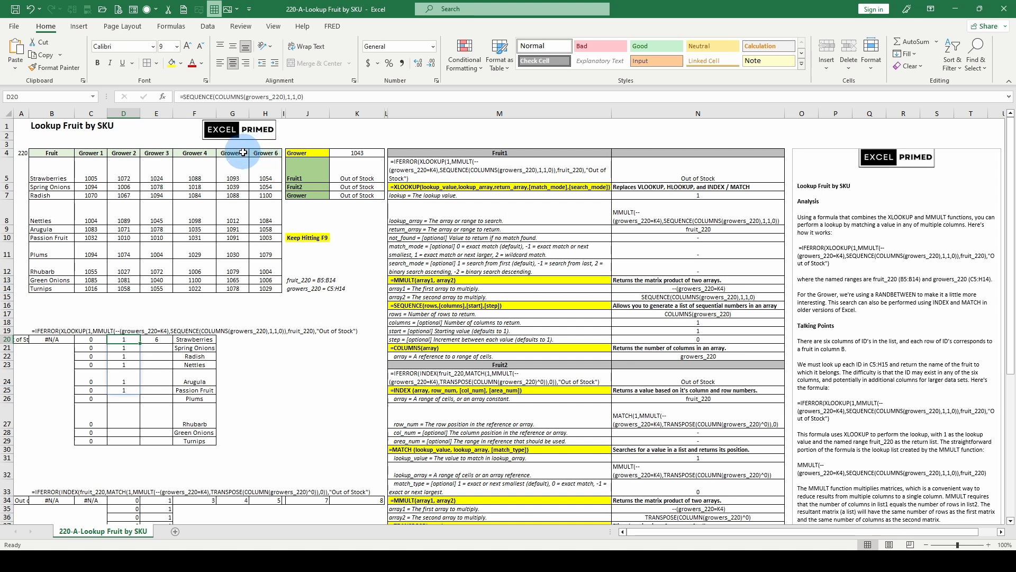
{"action": "key", "text": "Left"}
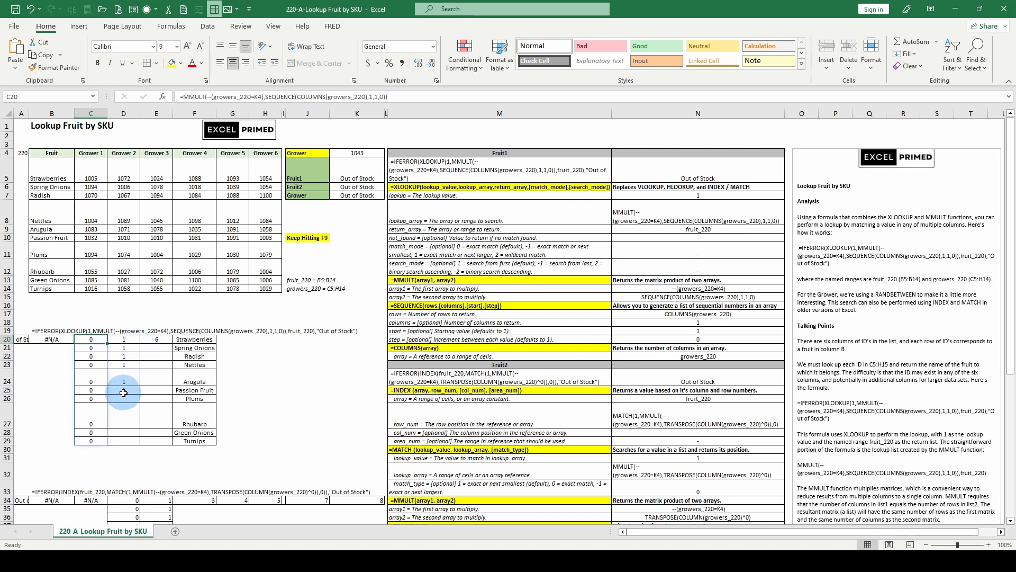
{"action": "left_click", "coordinate": [225, 97]}
{"action": "left_click_drag", "start_coordinate": [208, 97], "coordinate": [259, 97]}
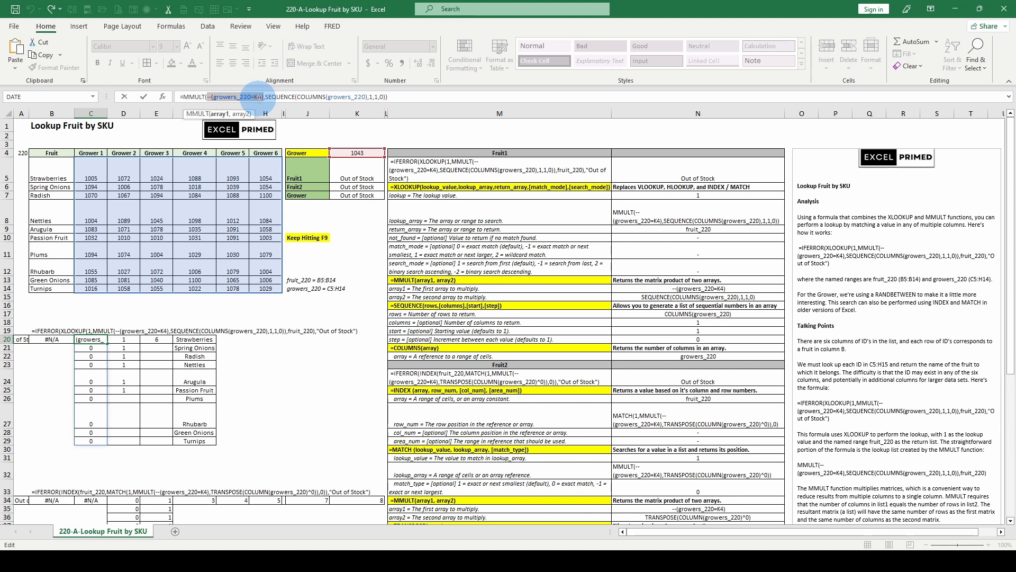
{"action": "left_click", "coordinate": [241, 113]}
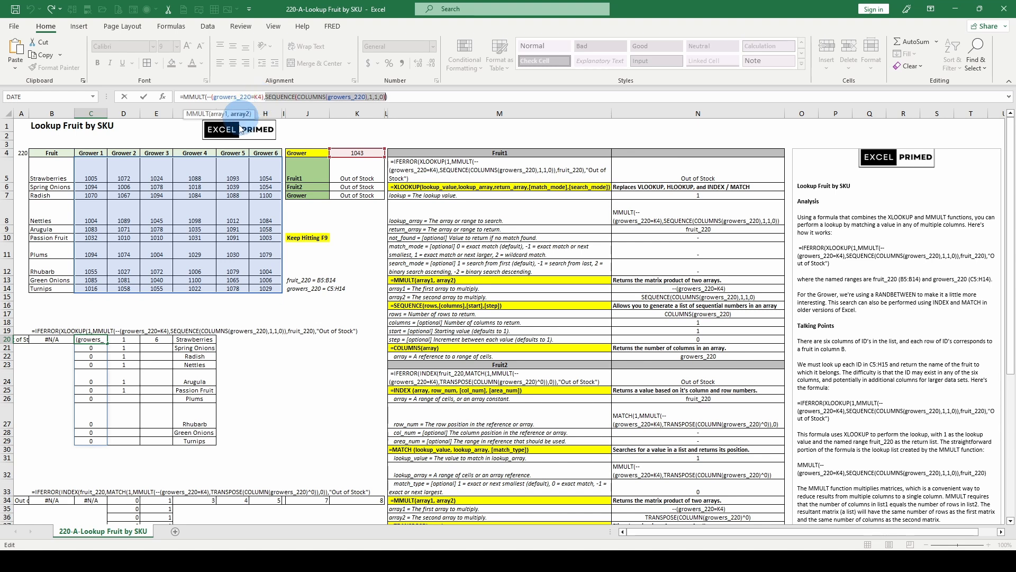
{"action": "key", "text": "F9"}
{"action": "left_click", "coordinate": [219, 113]}
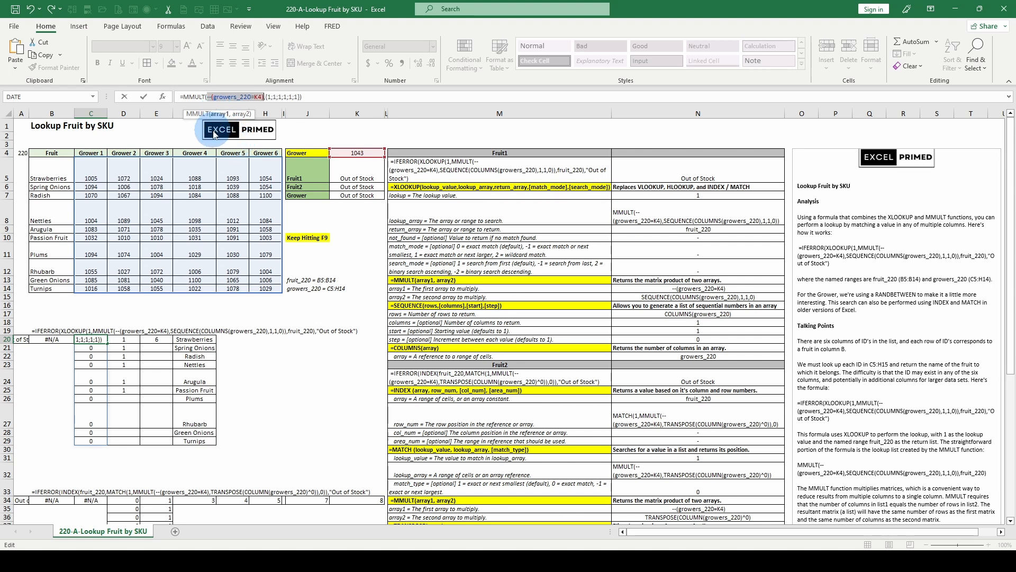
{"action": "key", "text": "F9"}
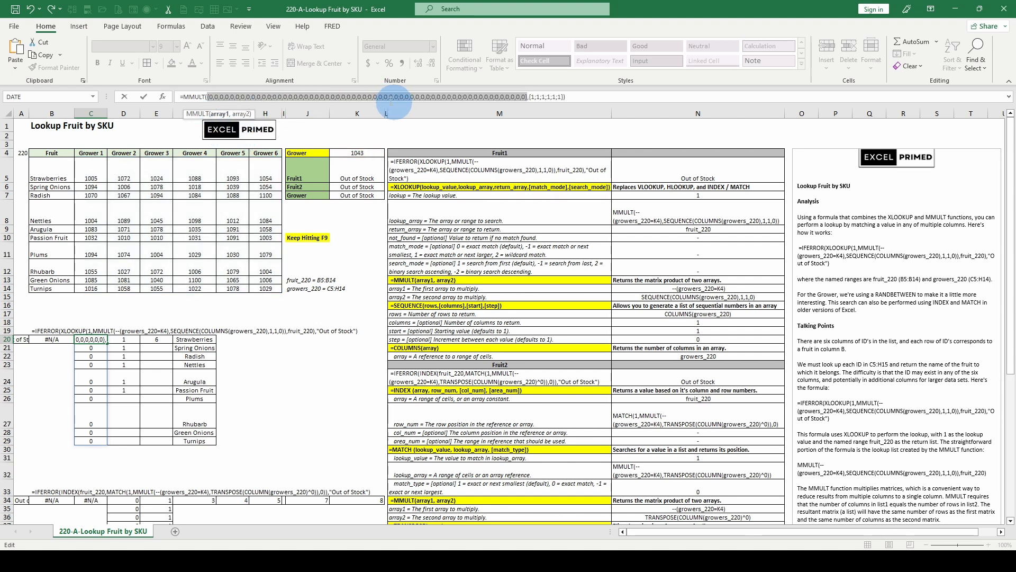
{"action": "key", "text": "Escape"}
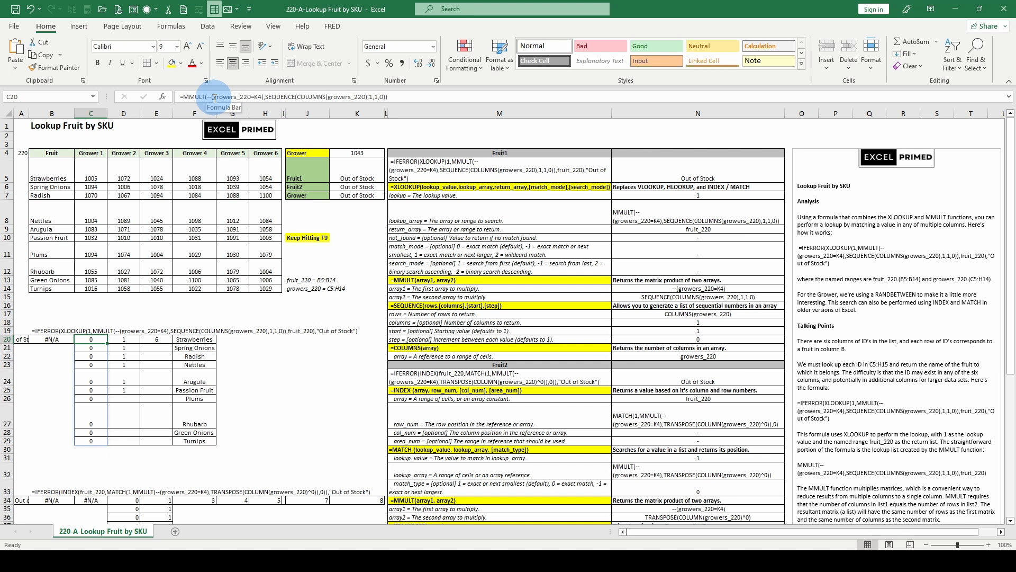
Evaluate only the growers_220=K4 comparison in the C20 formula, view the full array in an expanded formula area, and discard the evaluation
{"action": "left_click_drag", "start_coordinate": [215, 97], "coordinate": [258, 96]}
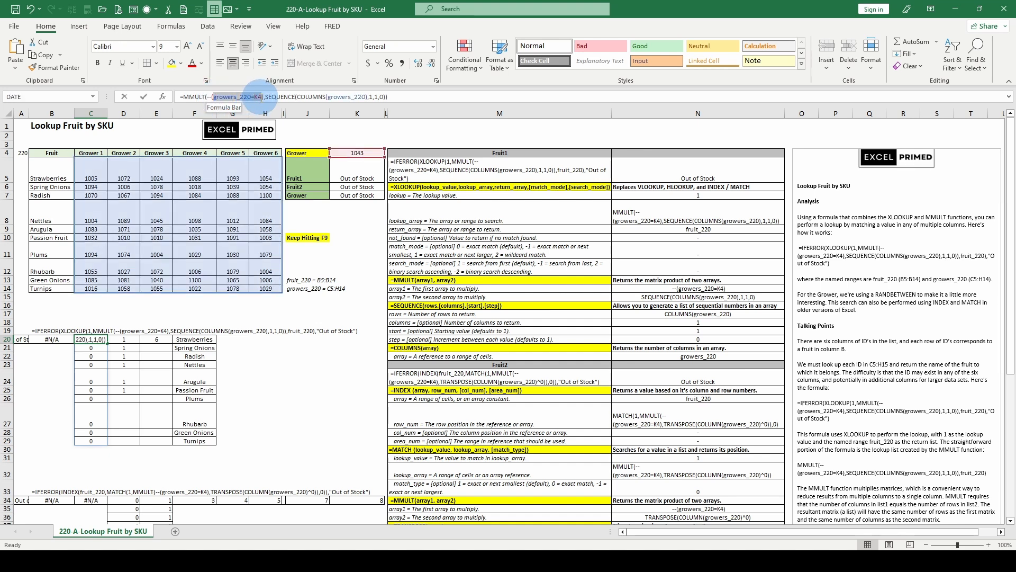
{"action": "key", "text": "F9"}
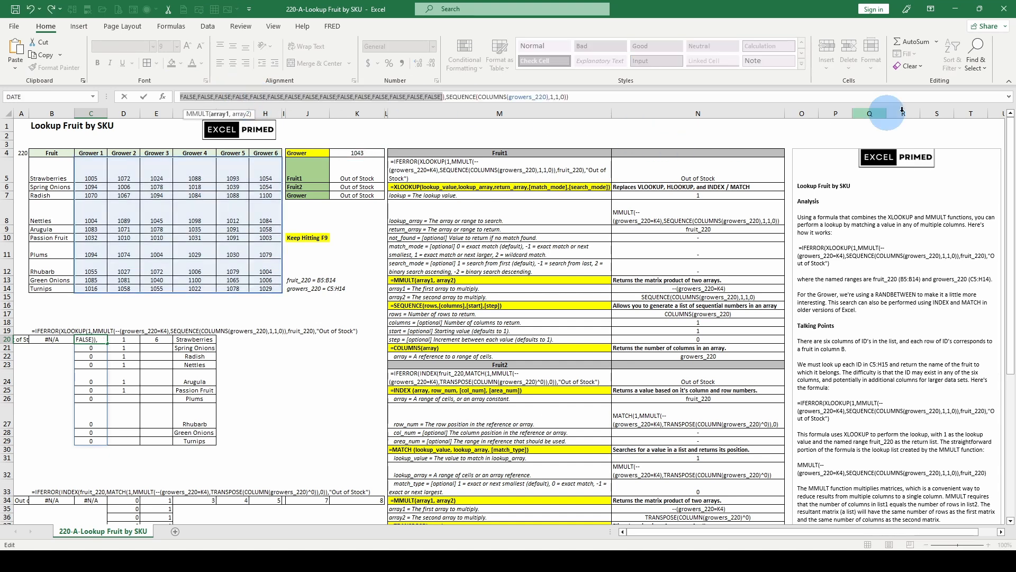
{"action": "left_click", "coordinate": [1009, 96]}
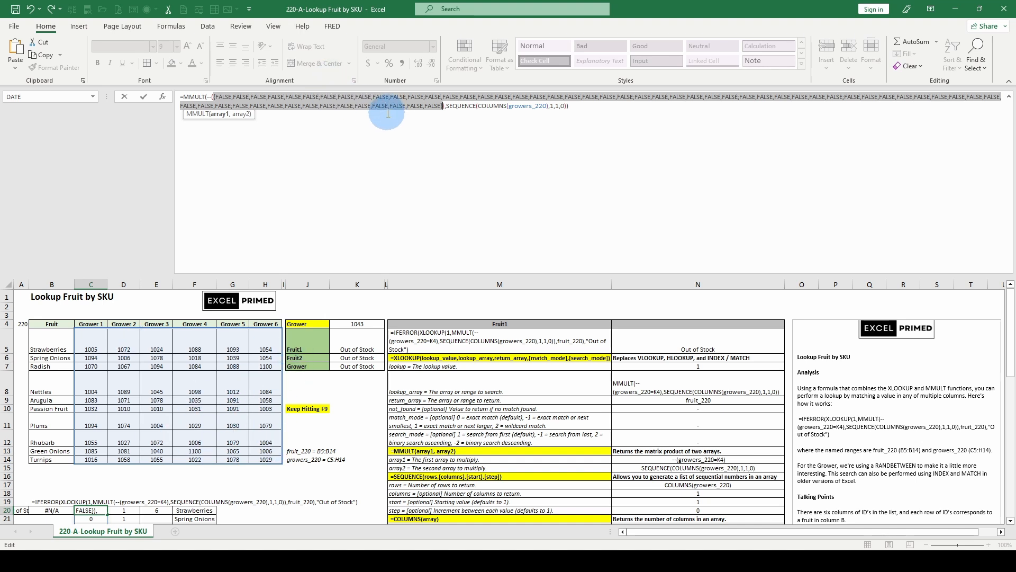
{"action": "key", "text": "Escape"}
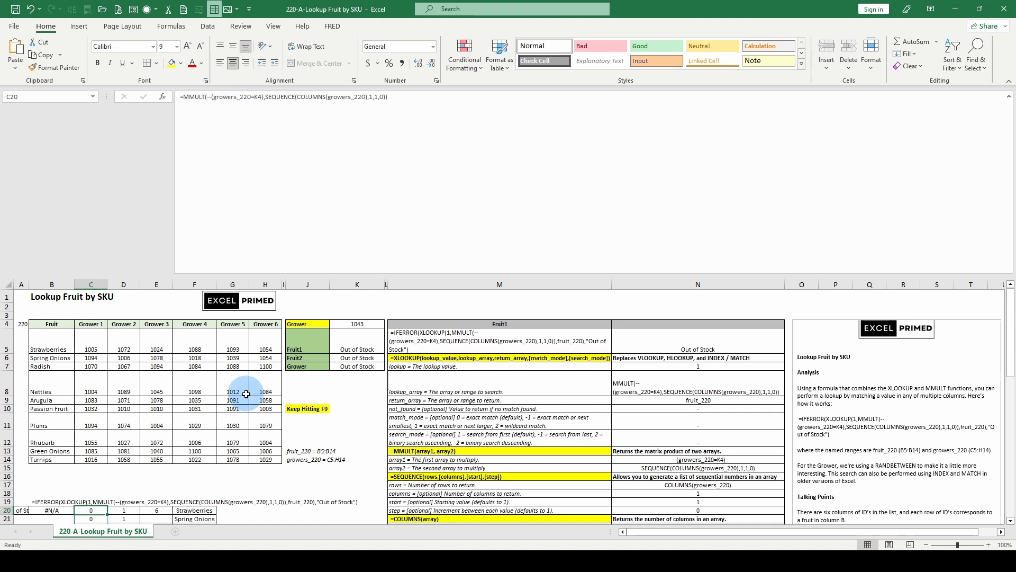
Recalculate the sheet to generate new random SKUs, restore the formula area to one line, and return to the MMULT breakdown in C20
{"action": "key", "text": "F9"}
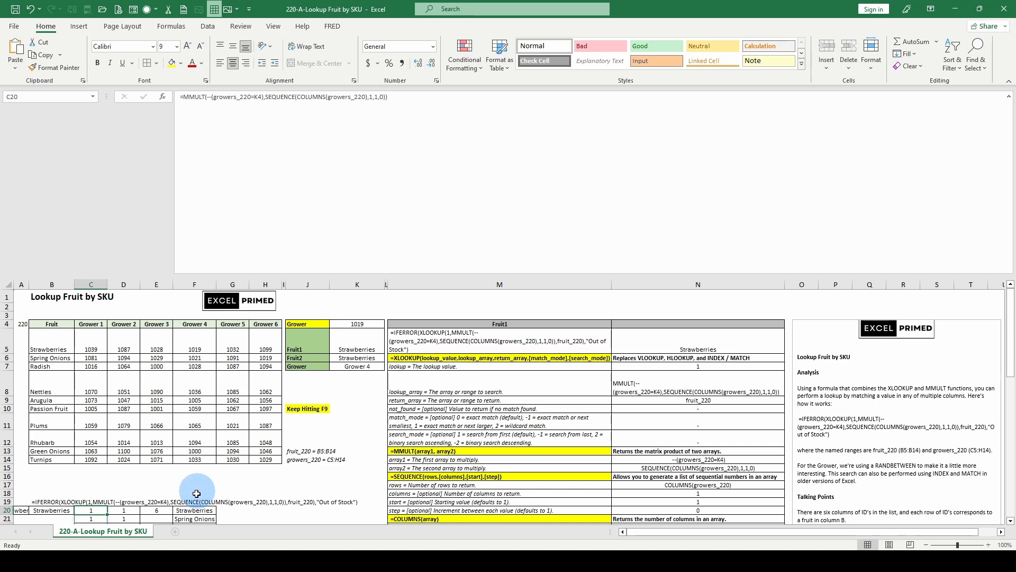
{"action": "scroll", "coordinate": [201, 489], "scroll_direction": "down", "scroll_amount": 2}
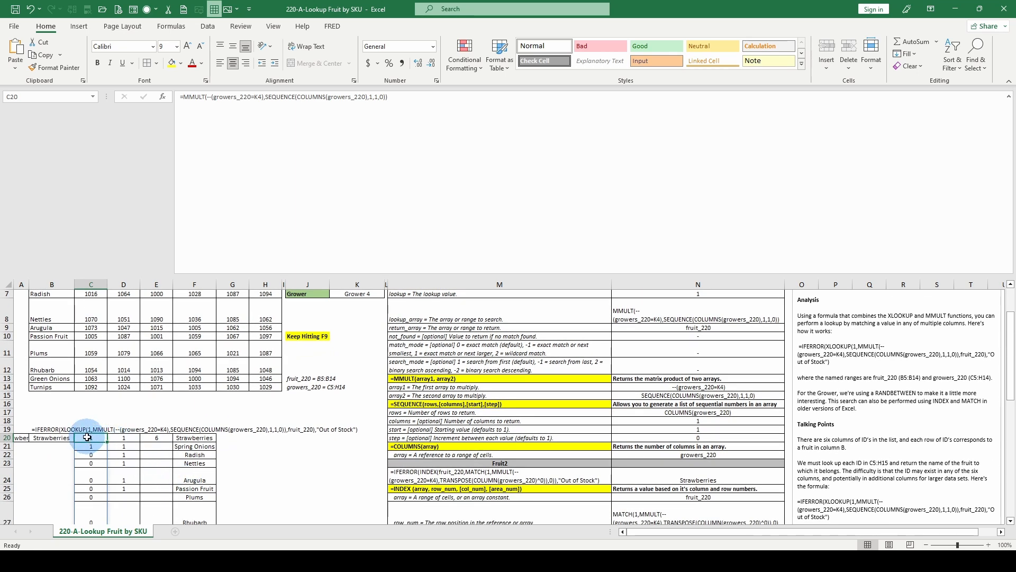
{"action": "left_click", "coordinate": [1009, 97]}
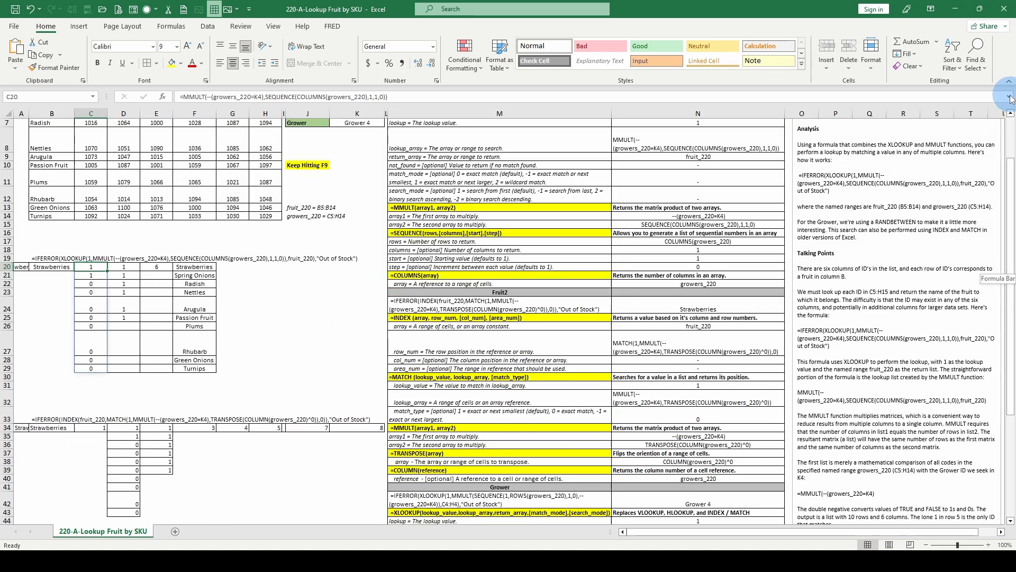
{"action": "left_click", "coordinate": [104, 426]}
{"action": "left_click", "coordinate": [94, 266]}
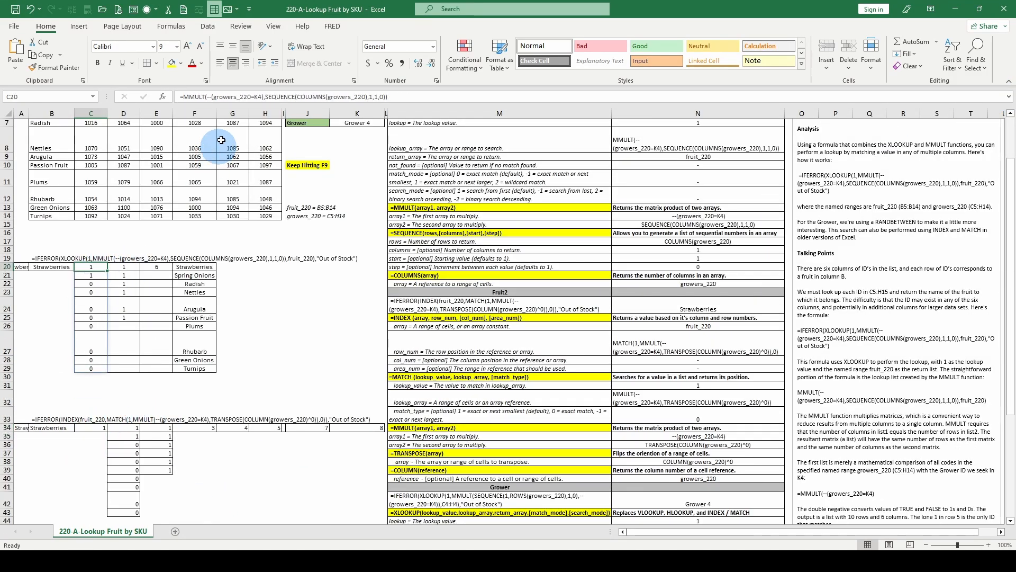
Evaluate array1 and array2 of MMULT in C20 for the recalculated SKUs, compare them with the grower table, and discard the evaluations
{"action": "left_click", "coordinate": [212, 96]}
{"action": "left_click", "coordinate": [223, 114]}
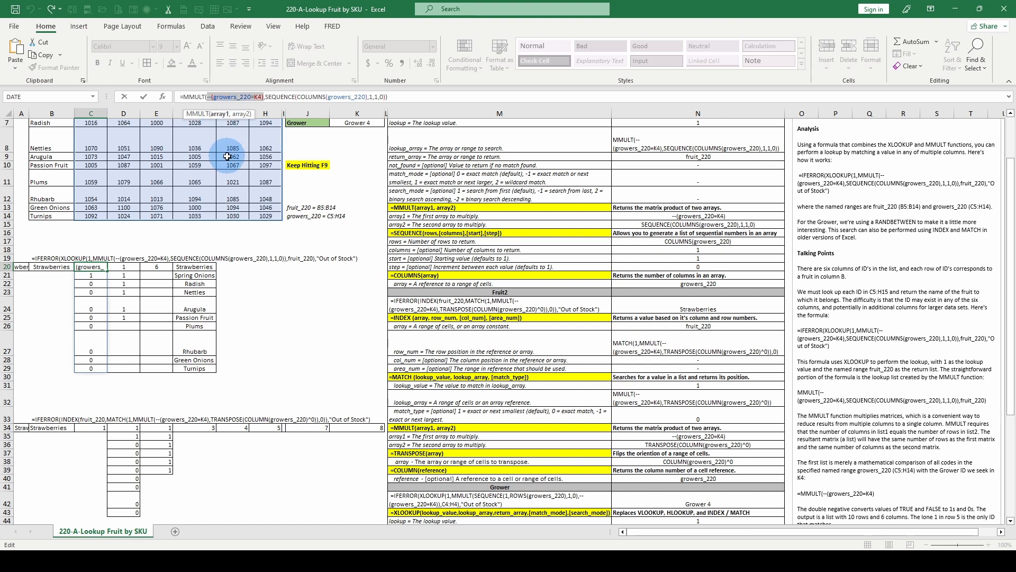
{"action": "key", "text": "F9"}
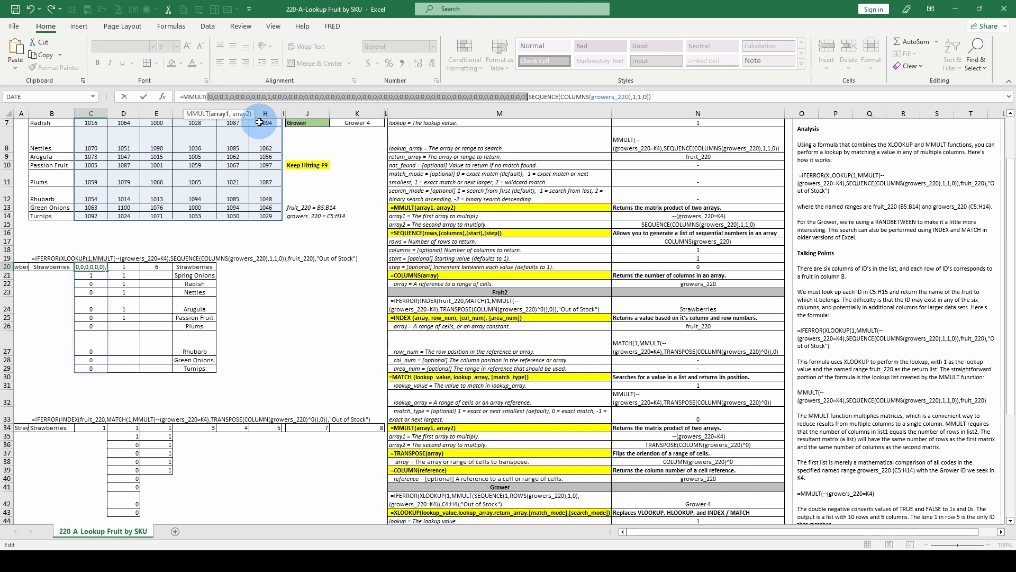
{"action": "left_click", "coordinate": [542, 97]}
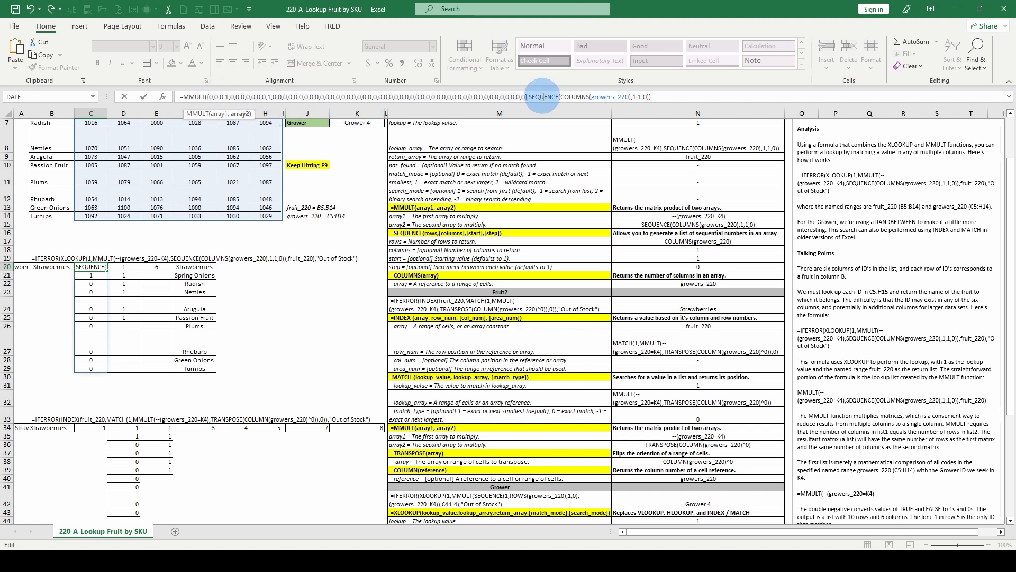
{"action": "left_click", "coordinate": [239, 114]}
{"action": "key", "text": "F9"}
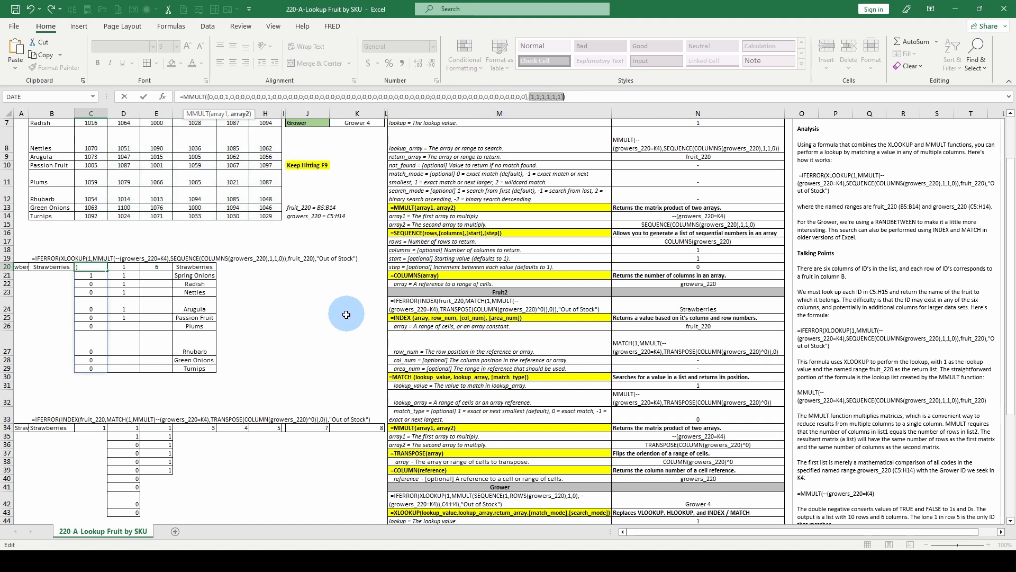
{"action": "scroll", "coordinate": [332, 313], "scroll_direction": "up", "scroll_amount": 2}
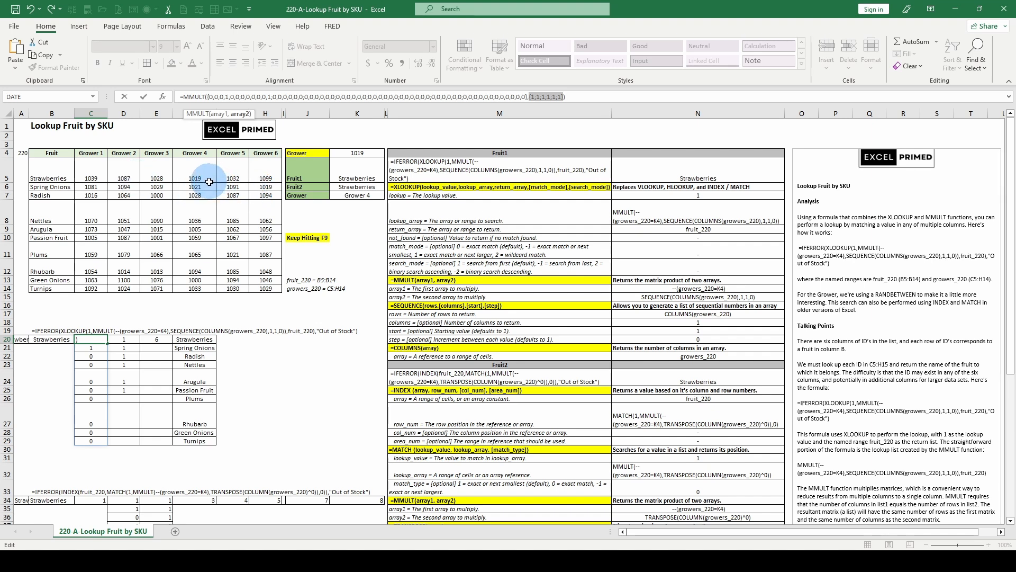
{"action": "key", "text": "Escape"}
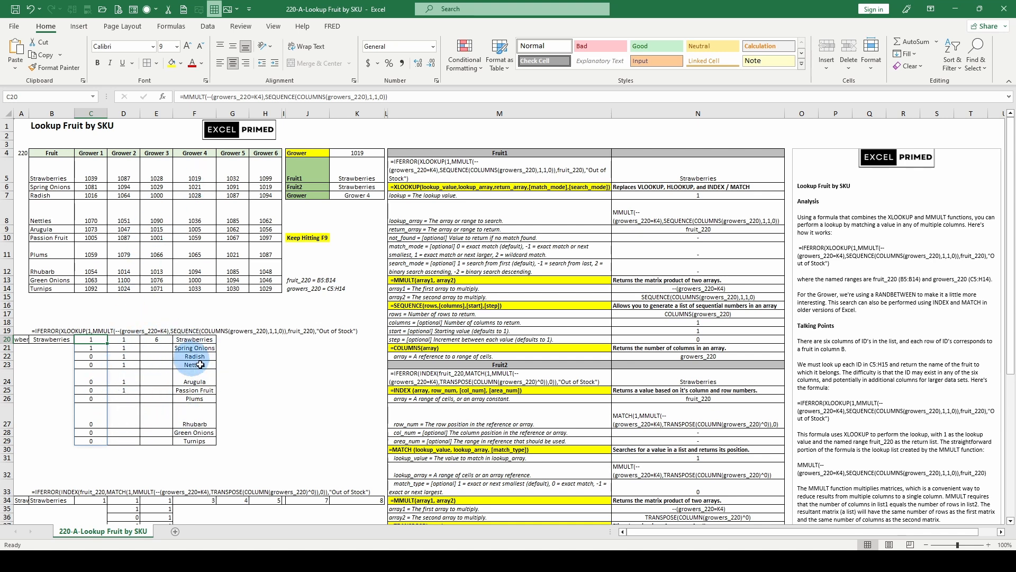
Check the XLOOKUP formula in B20, then evaluate both MMULT arrays in C20 once more and discard the evaluations
{"action": "left_click", "coordinate": [50, 340]}
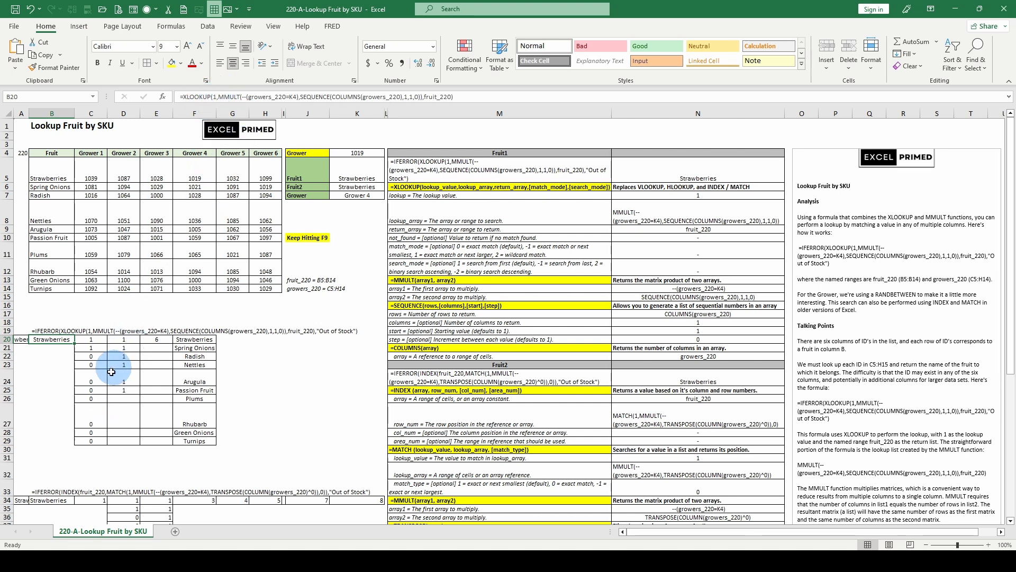
{"action": "left_click", "coordinate": [91, 339]}
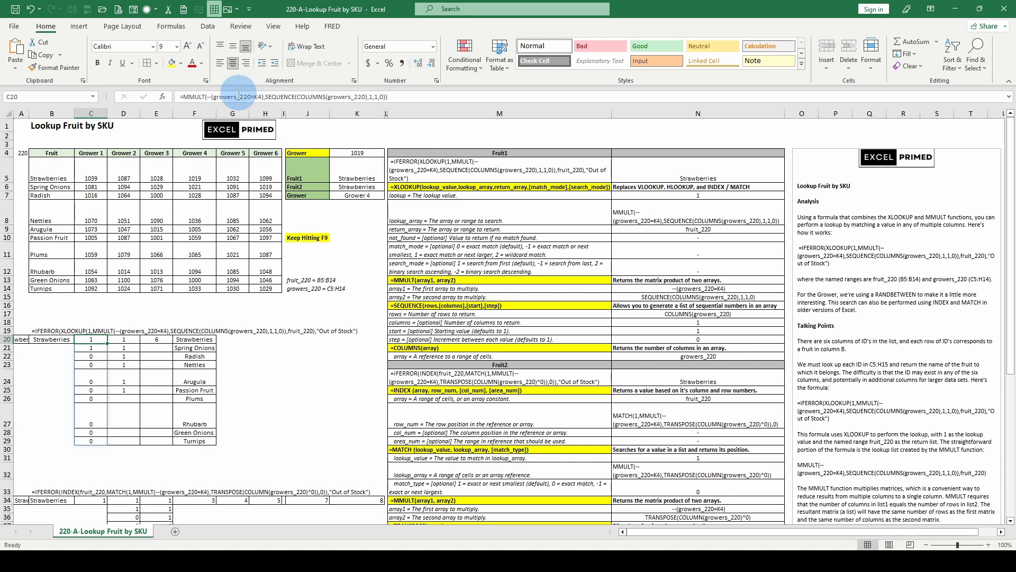
{"action": "left_click", "coordinate": [231, 96]}
{"action": "left_click", "coordinate": [219, 114]}
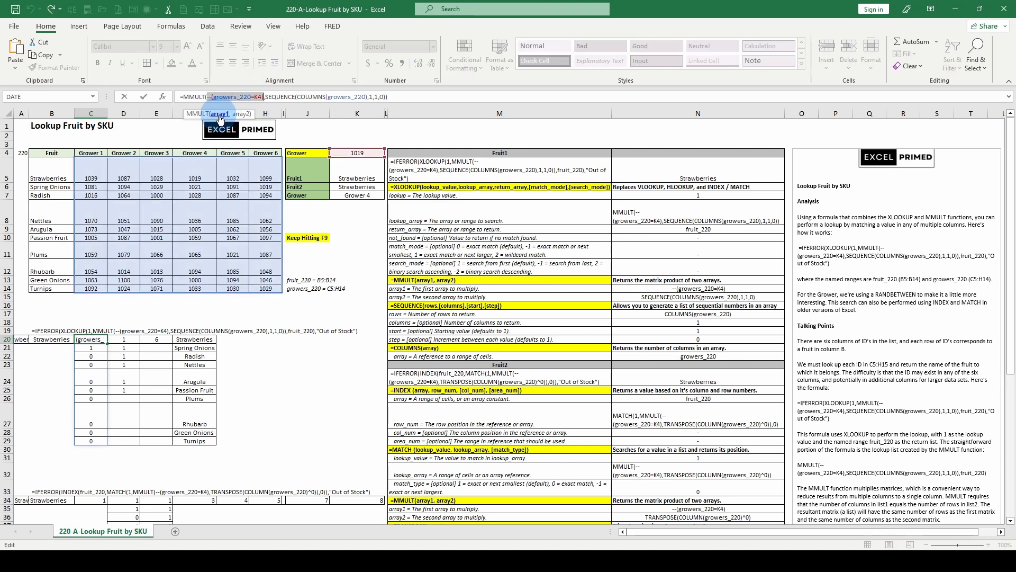
{"action": "key", "text": "F9"}
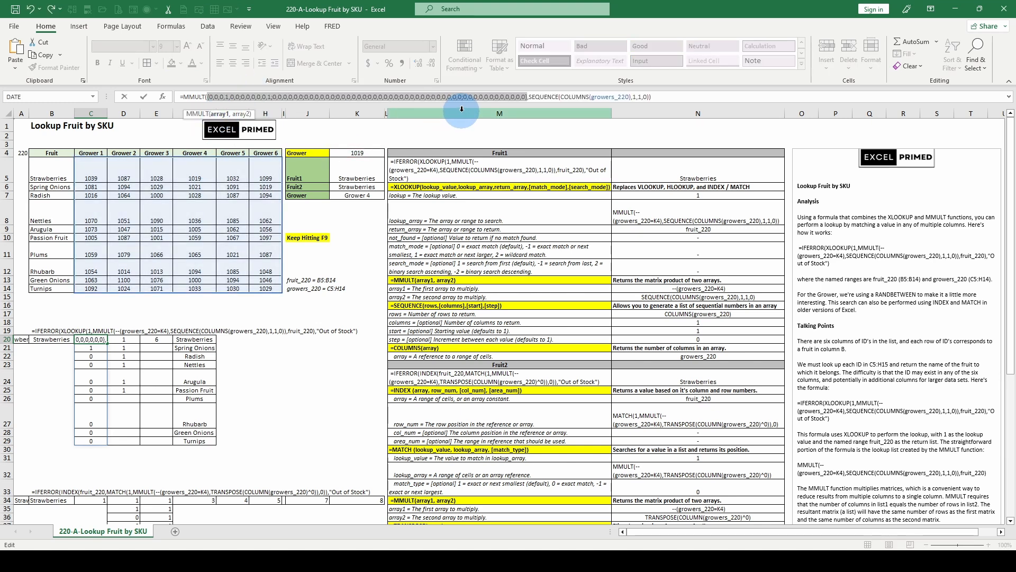
{"action": "left_click", "coordinate": [243, 116]}
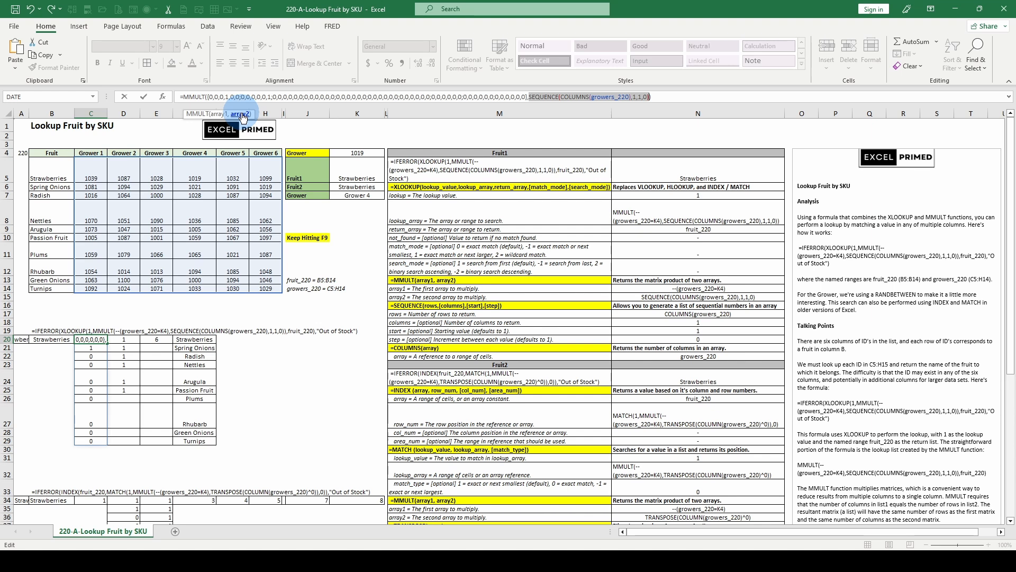
{"action": "key", "text": "F9"}
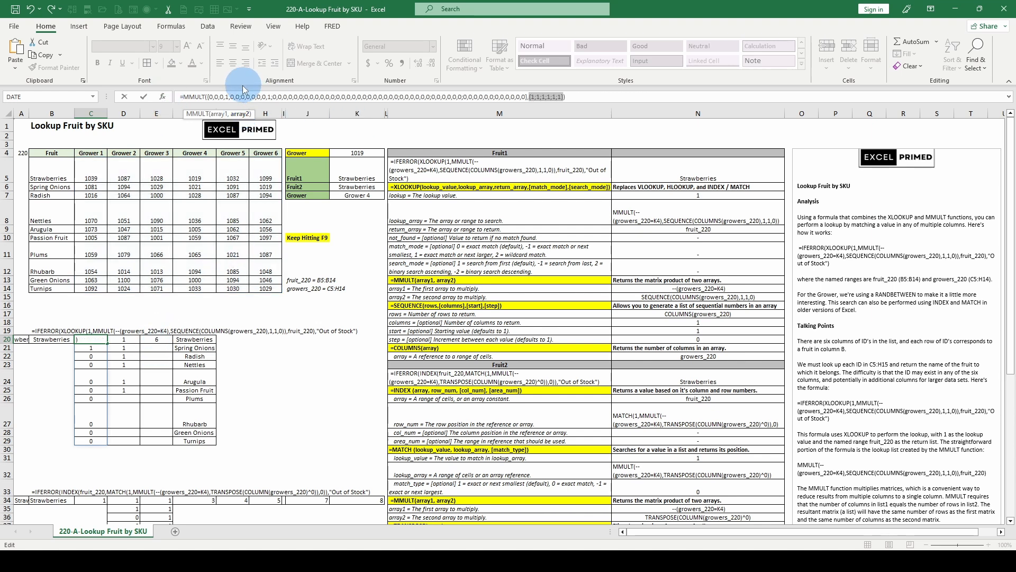
{"action": "key", "text": "Escape"}
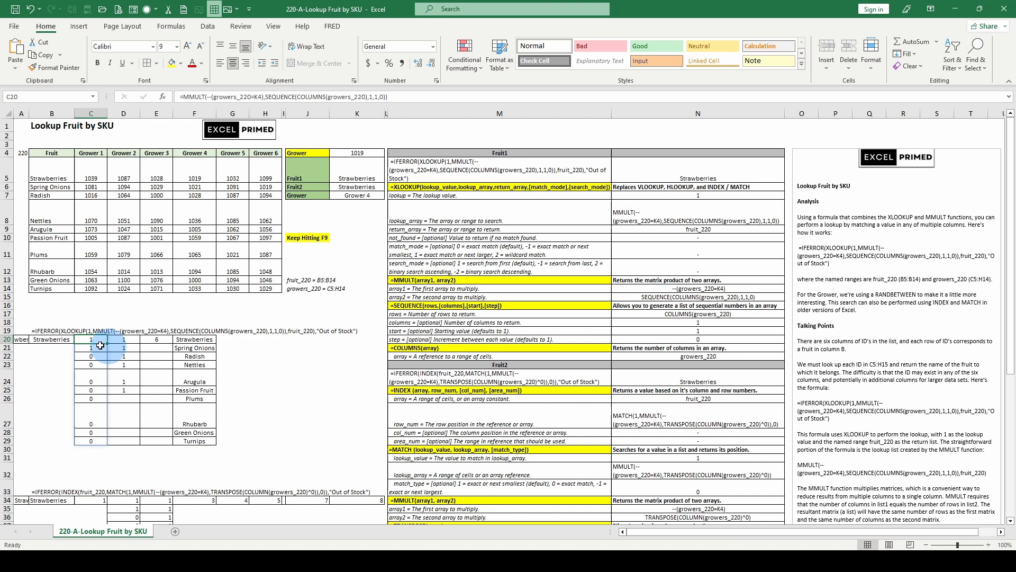
Review XLOOKUP's lookup_value in B20, evaluate its lookup_array and return_array arguments, and leave the formula unchanged
{"action": "left_click", "coordinate": [51, 338]}
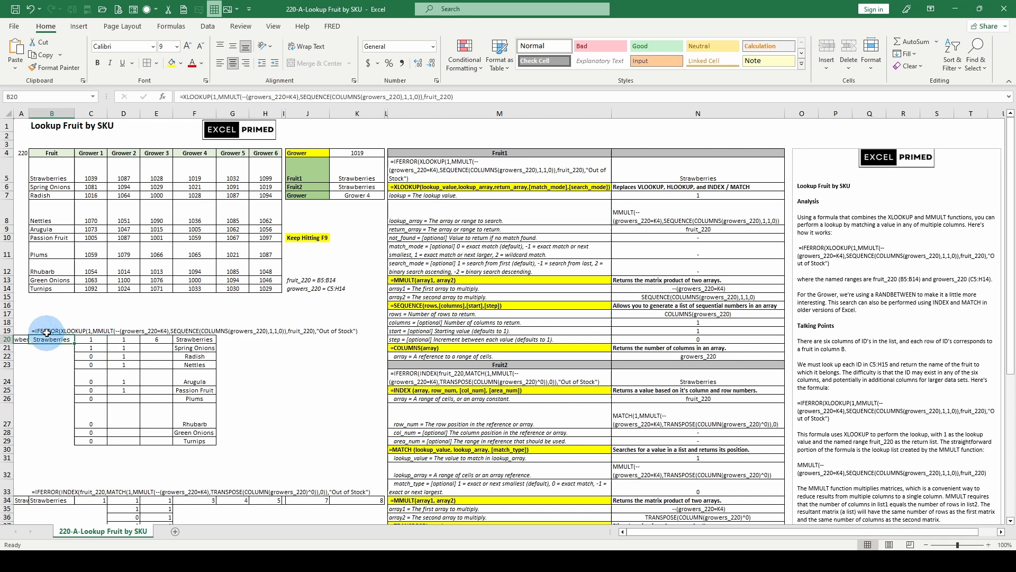
{"action": "left_click", "coordinate": [231, 99]}
{"action": "left_click", "coordinate": [234, 114]}
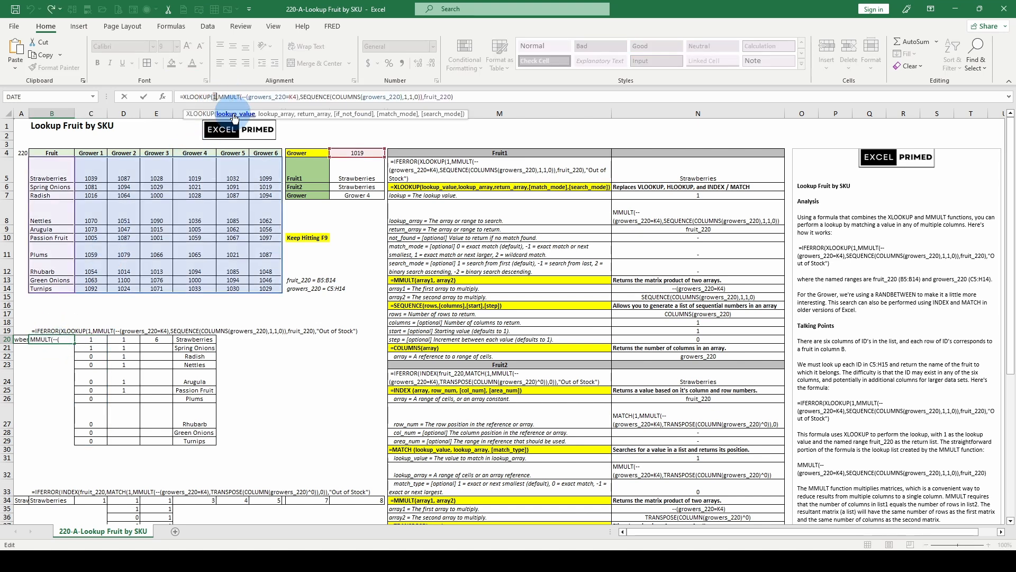
{"action": "left_click", "coordinate": [268, 114]}
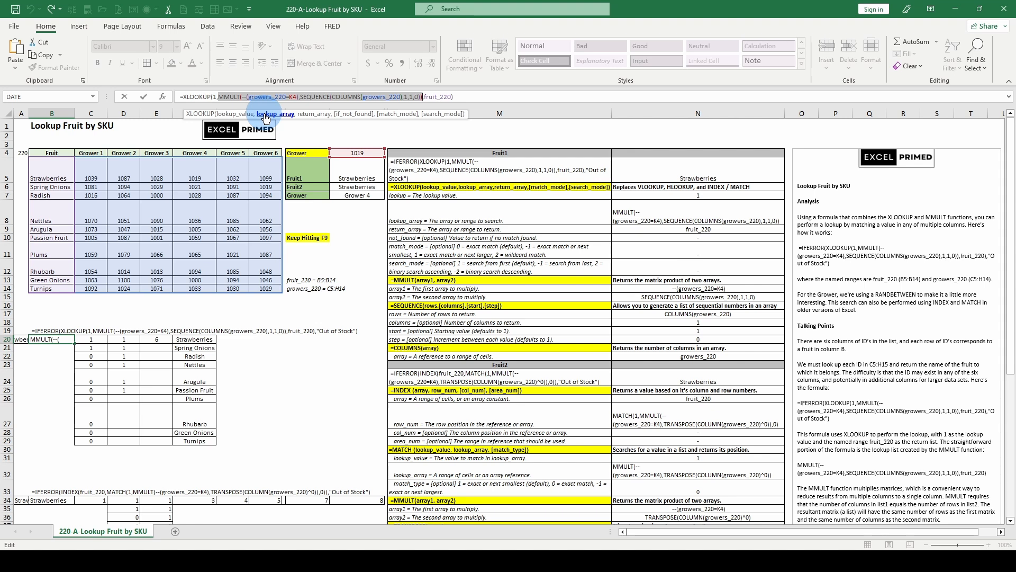
{"action": "key", "text": "F9"}
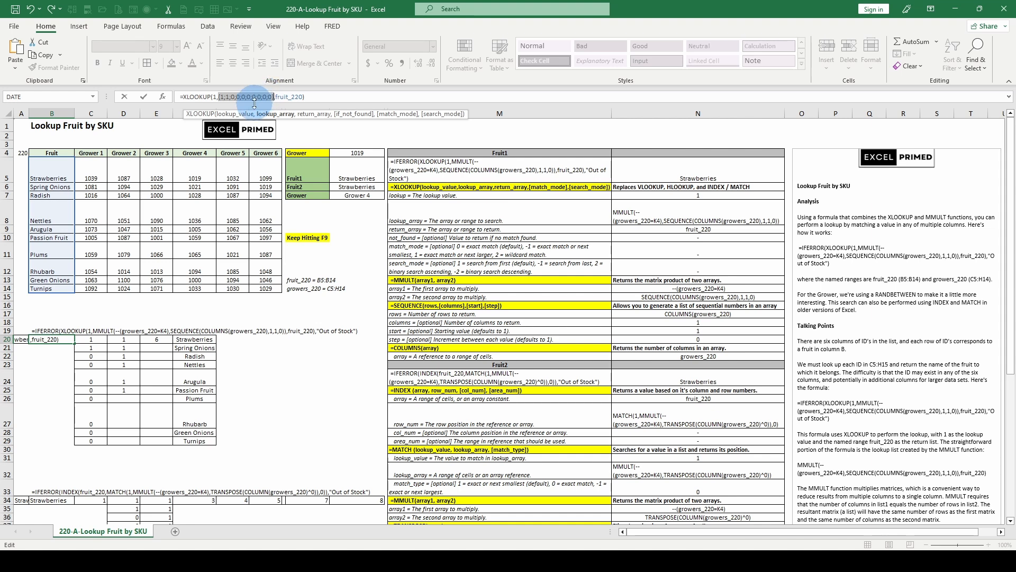
{"action": "left_click", "coordinate": [299, 114]}
{"action": "key", "text": "F9"}
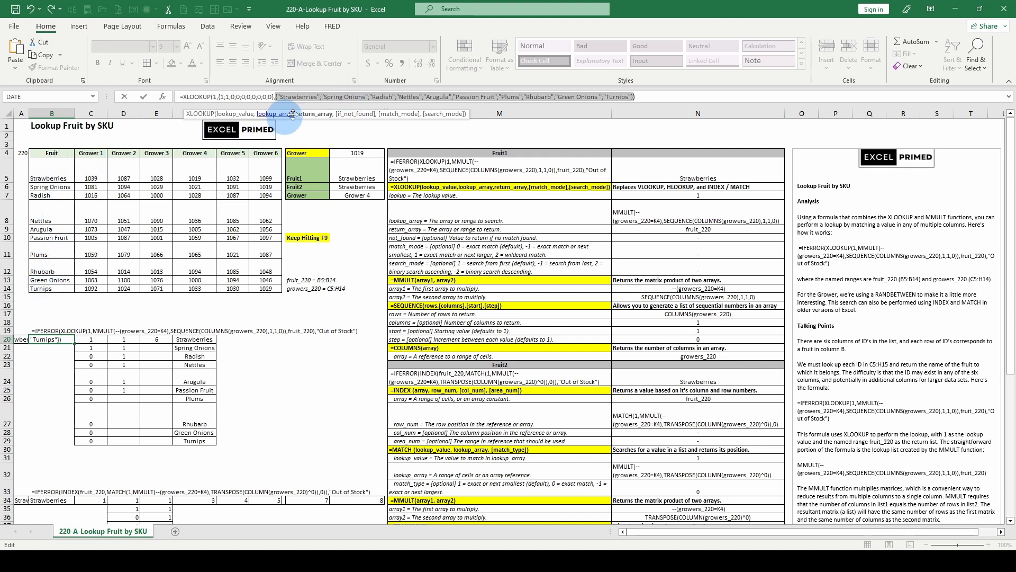
{"action": "key", "text": "Escape"}
{"action": "left_click", "coordinate": [353, 228]}
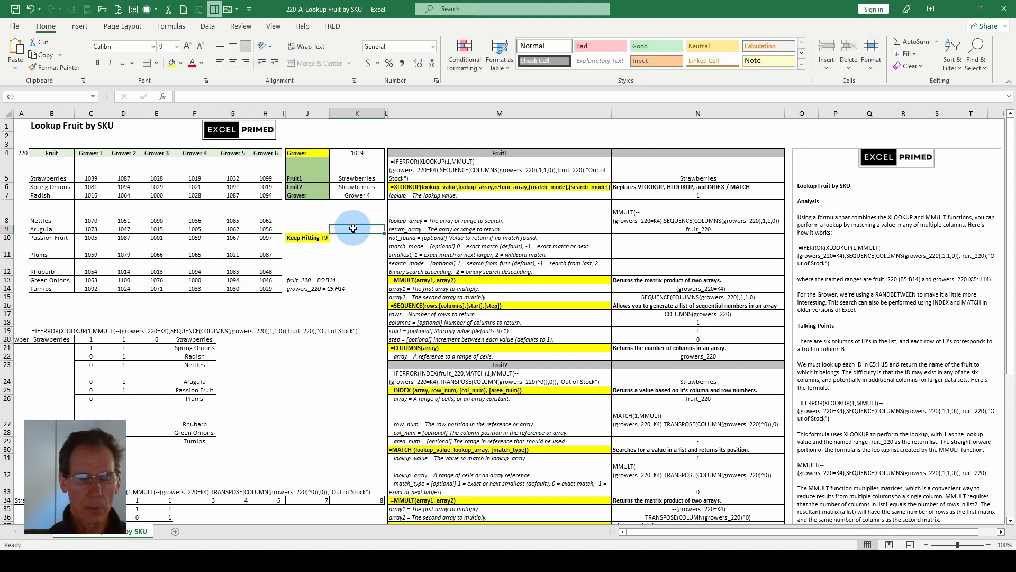